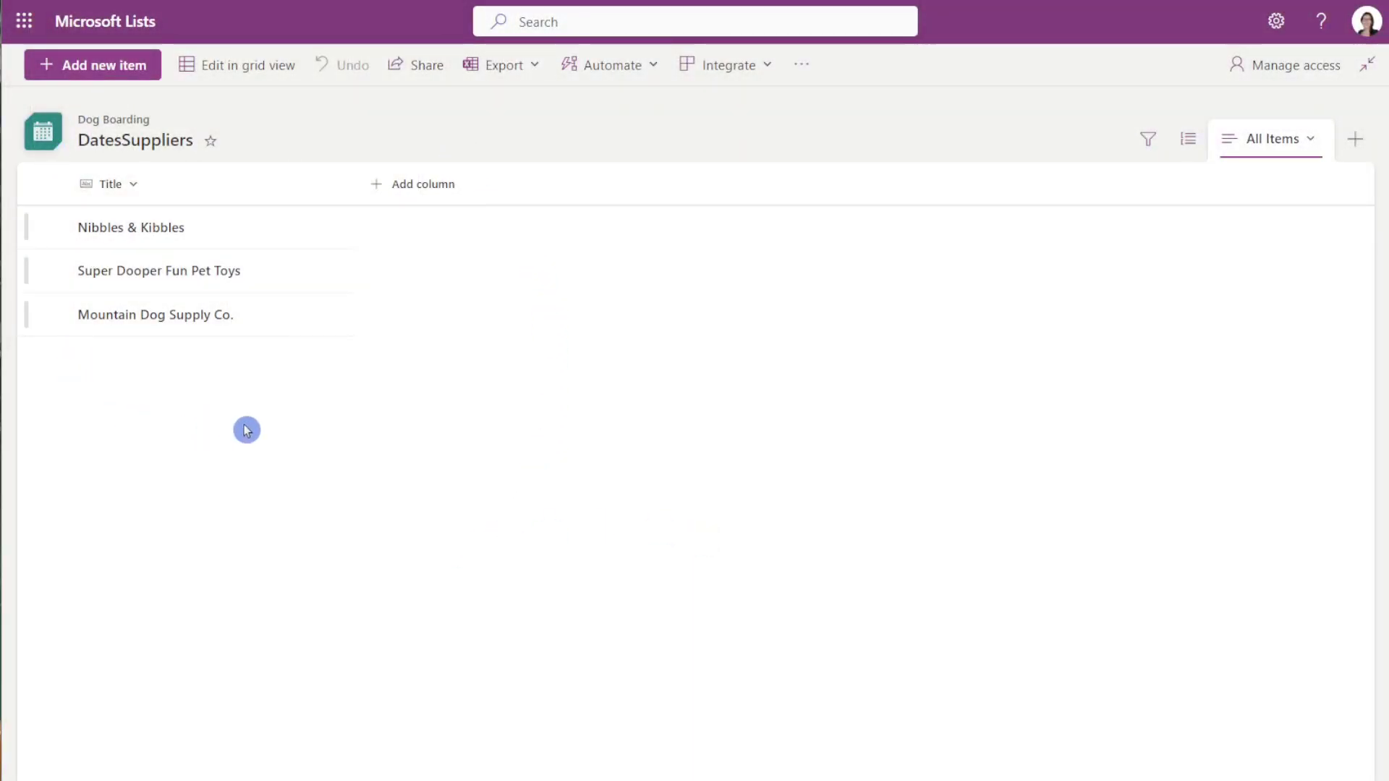
Start a new DatesSuppliers column and choose See all column types for the full settings page
left_click(375, 237)
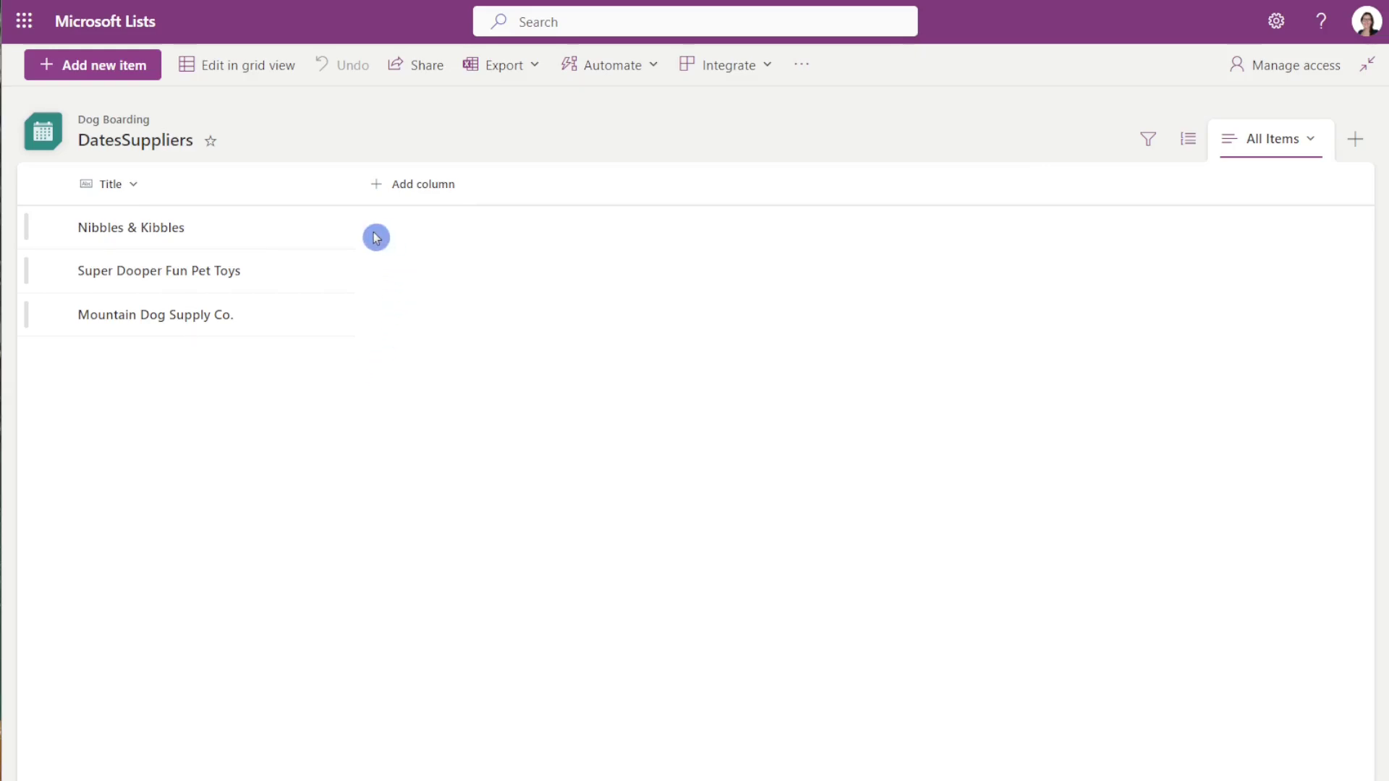
left_click(375, 237)
left_click(403, 188)
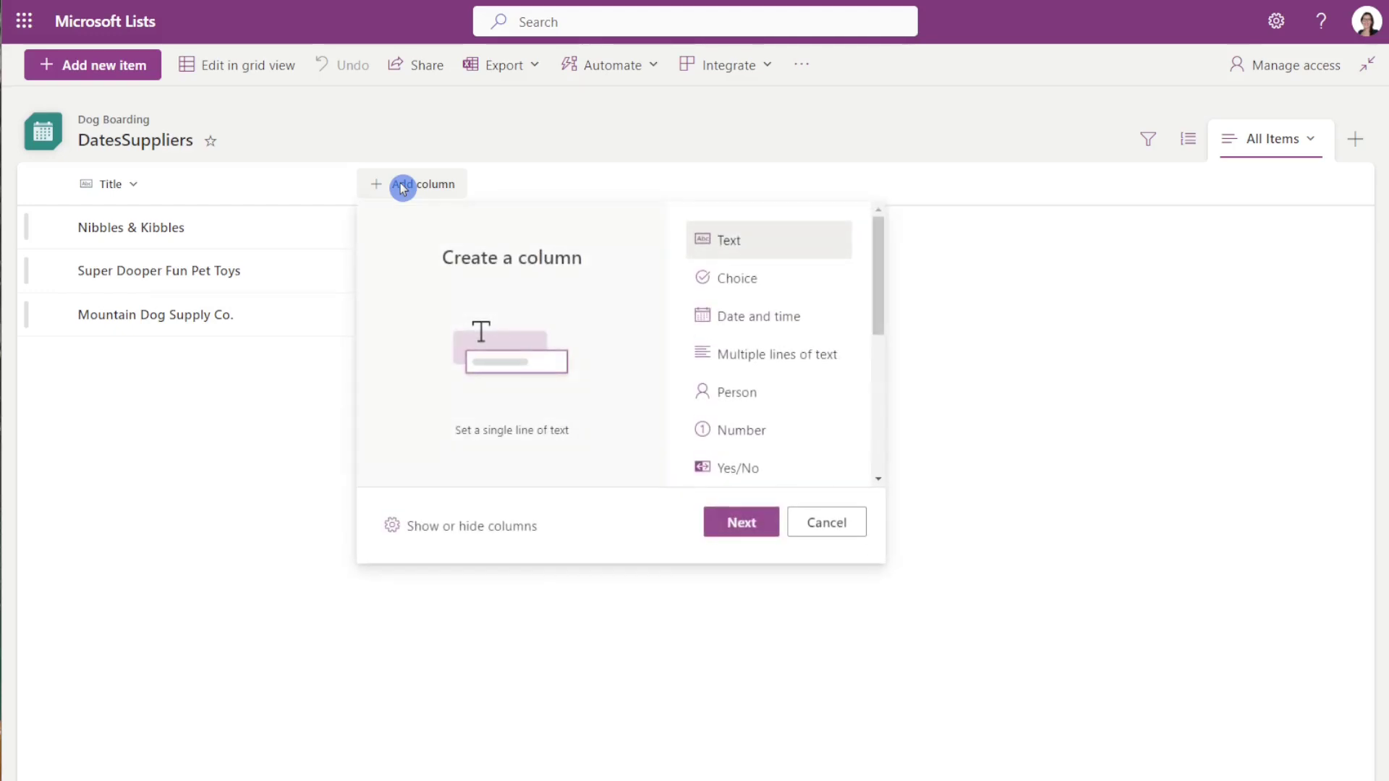
left_click_drag(881, 273, 899, 427)
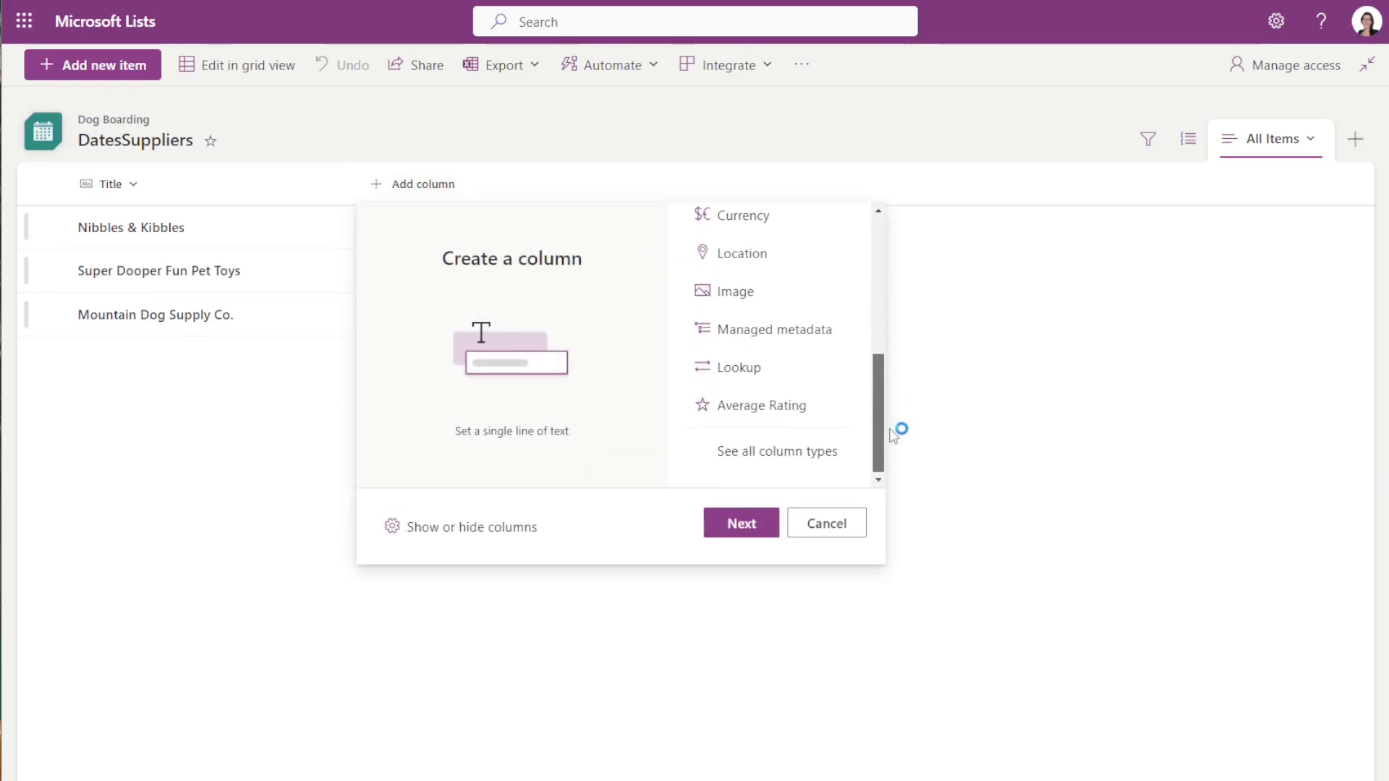
left_click(794, 456)
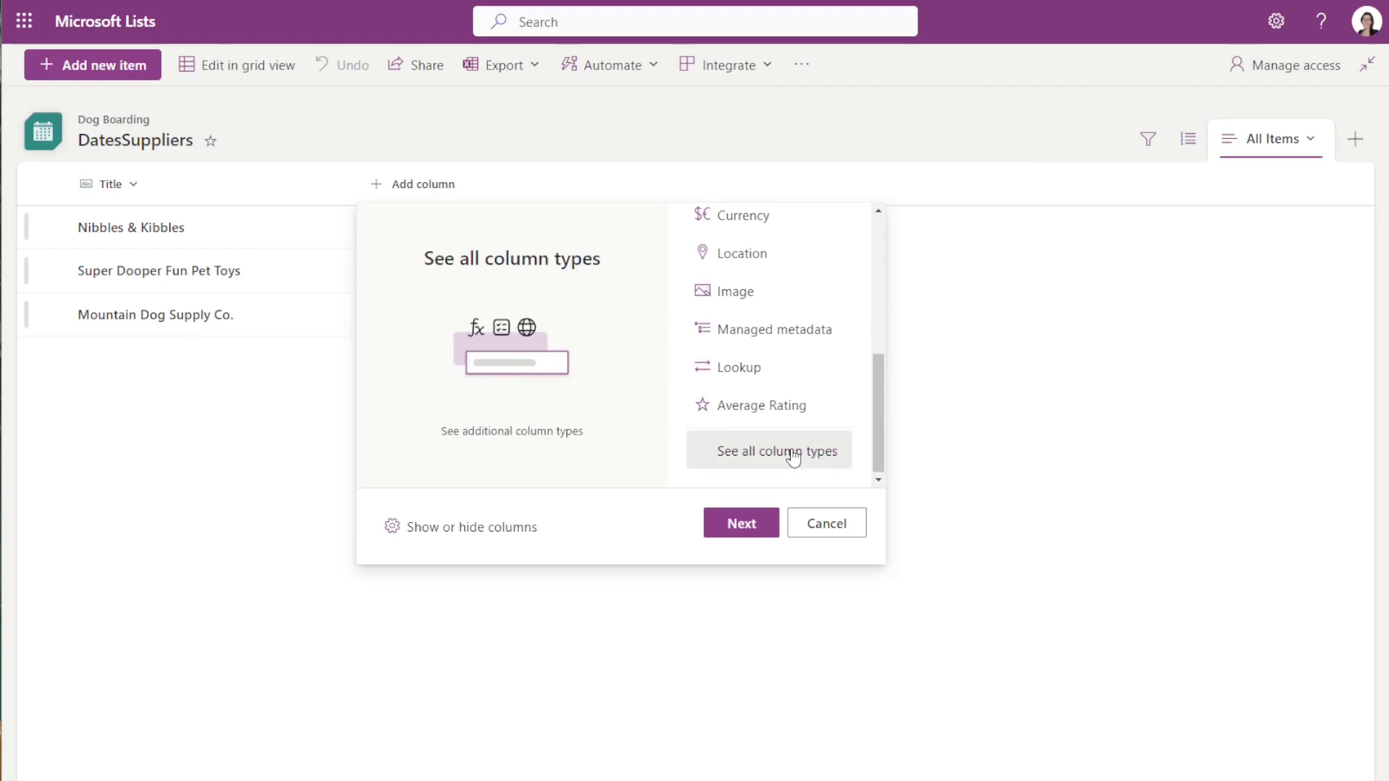
Name the new column Today and make it a Calculated column
left_click(742, 524)
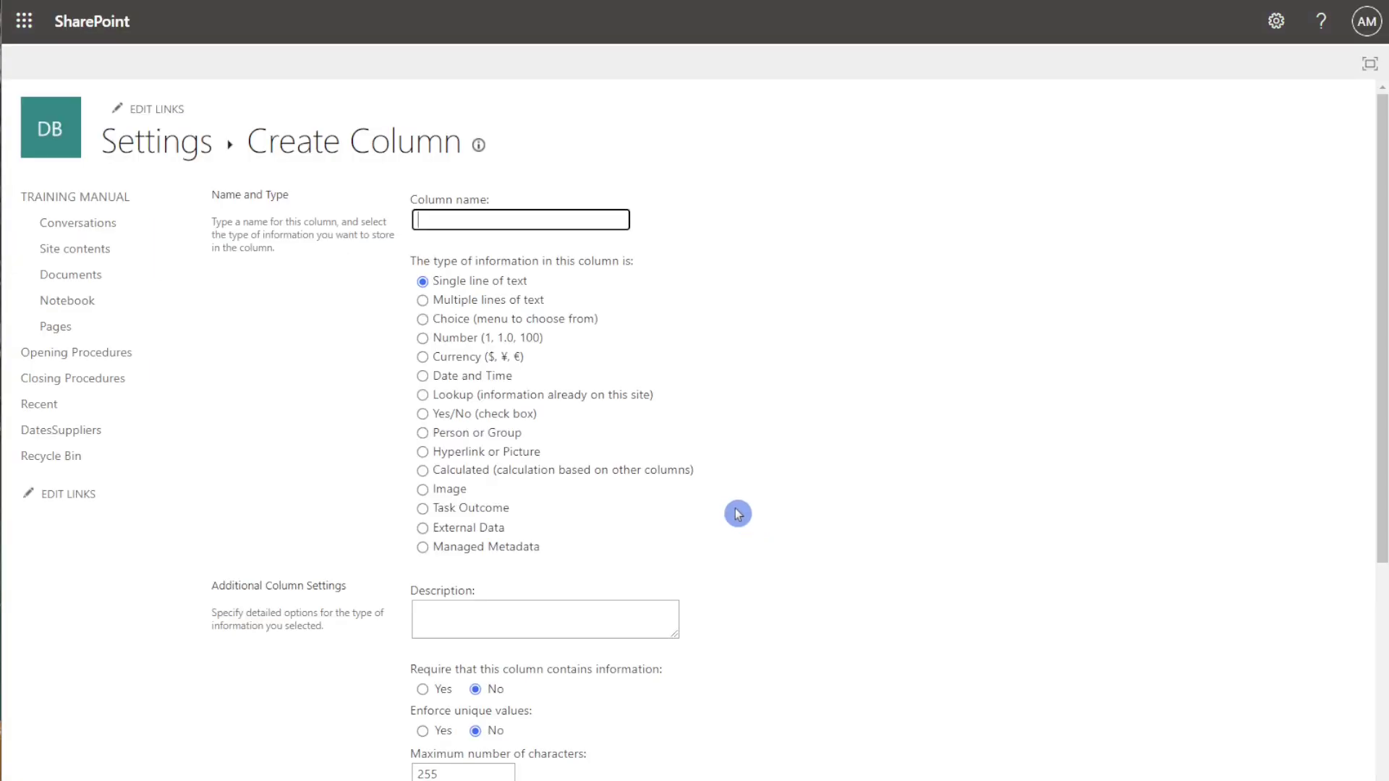
type("Today")
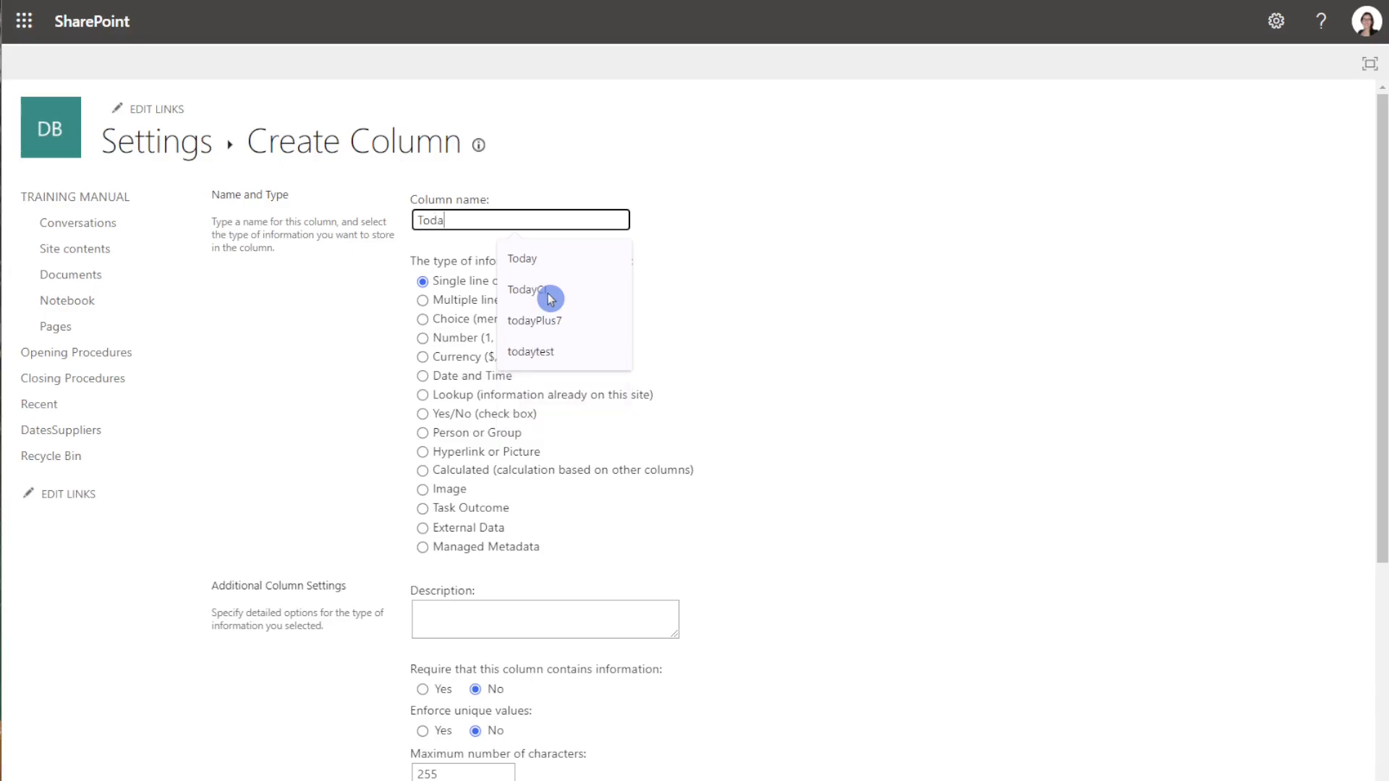
left_click(758, 301)
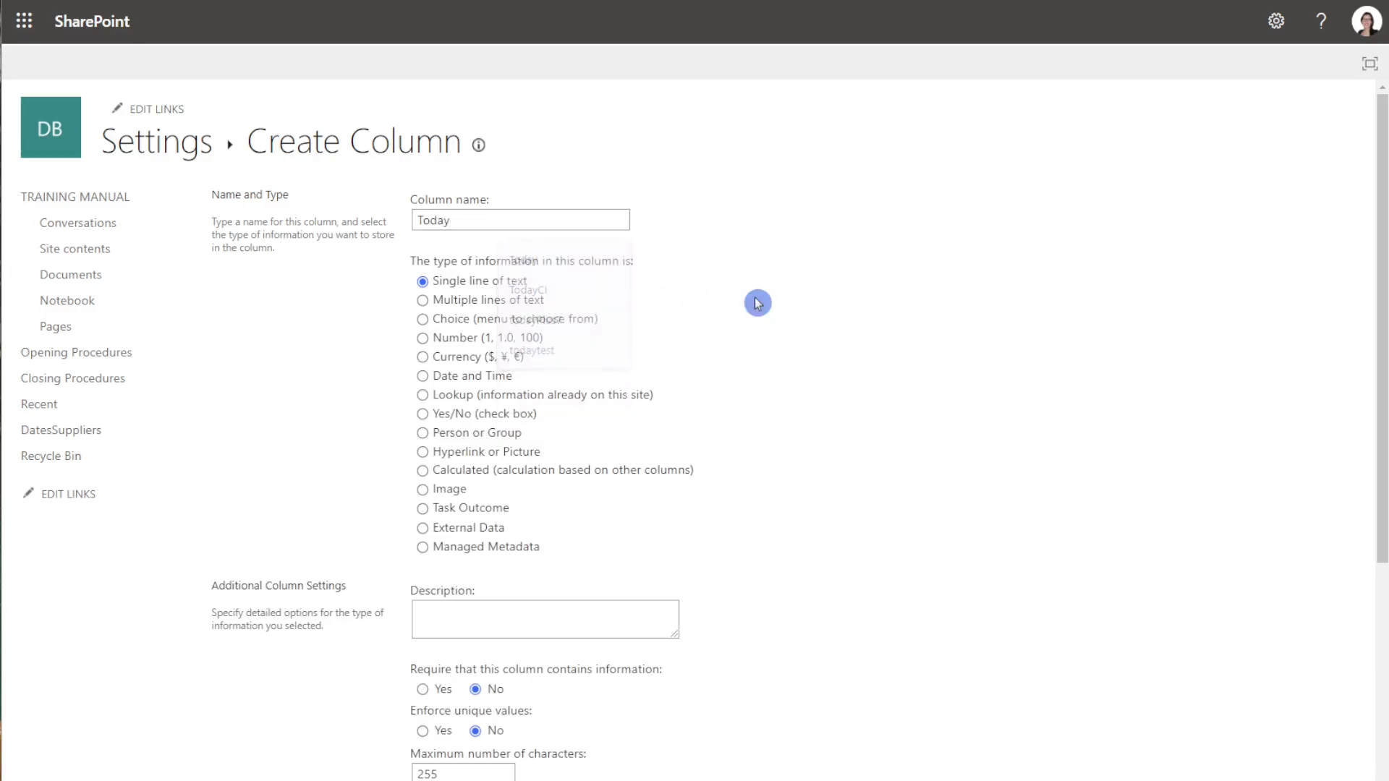
left_click(424, 471)
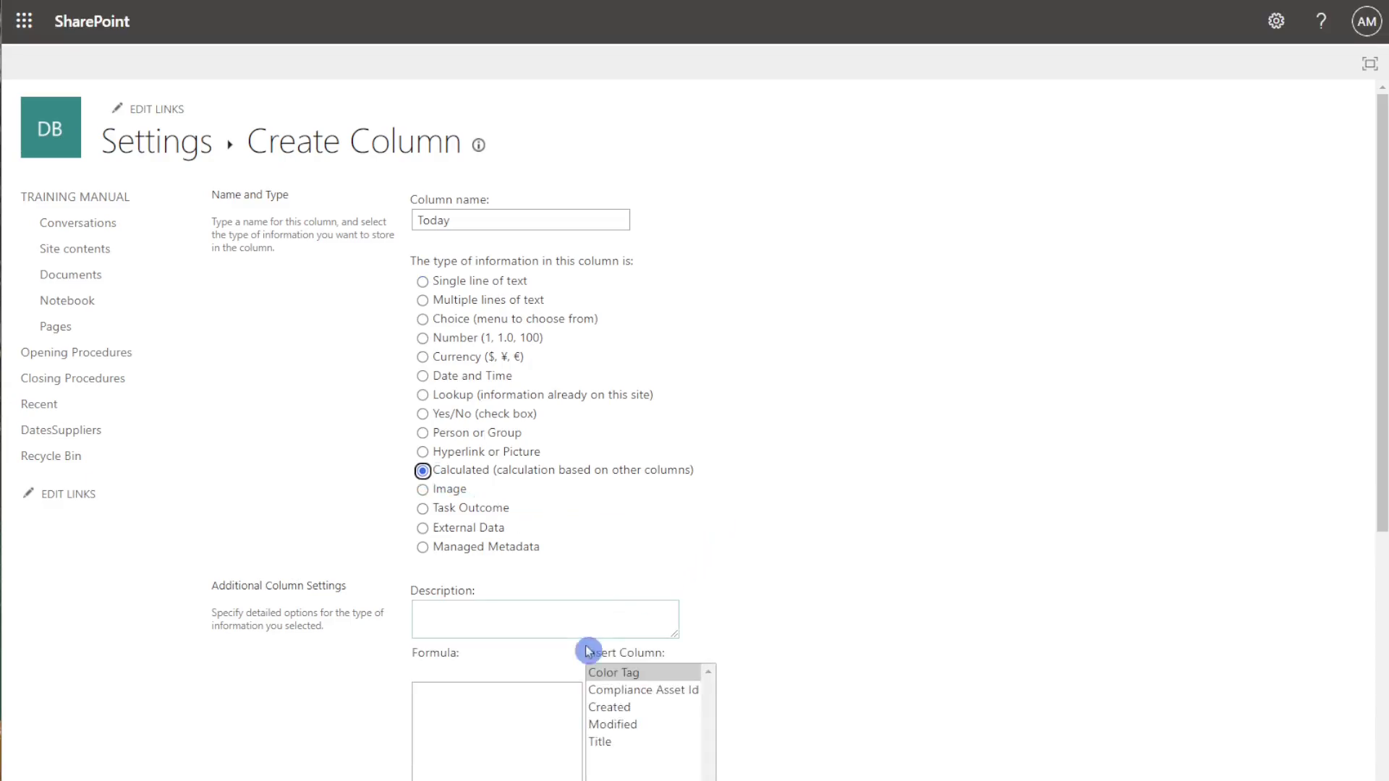
Enter the formula =today() and set the return type to Date and Time, Date Only
scroll(506, 698, "down", 1)
scroll(508, 699, "down", 3)
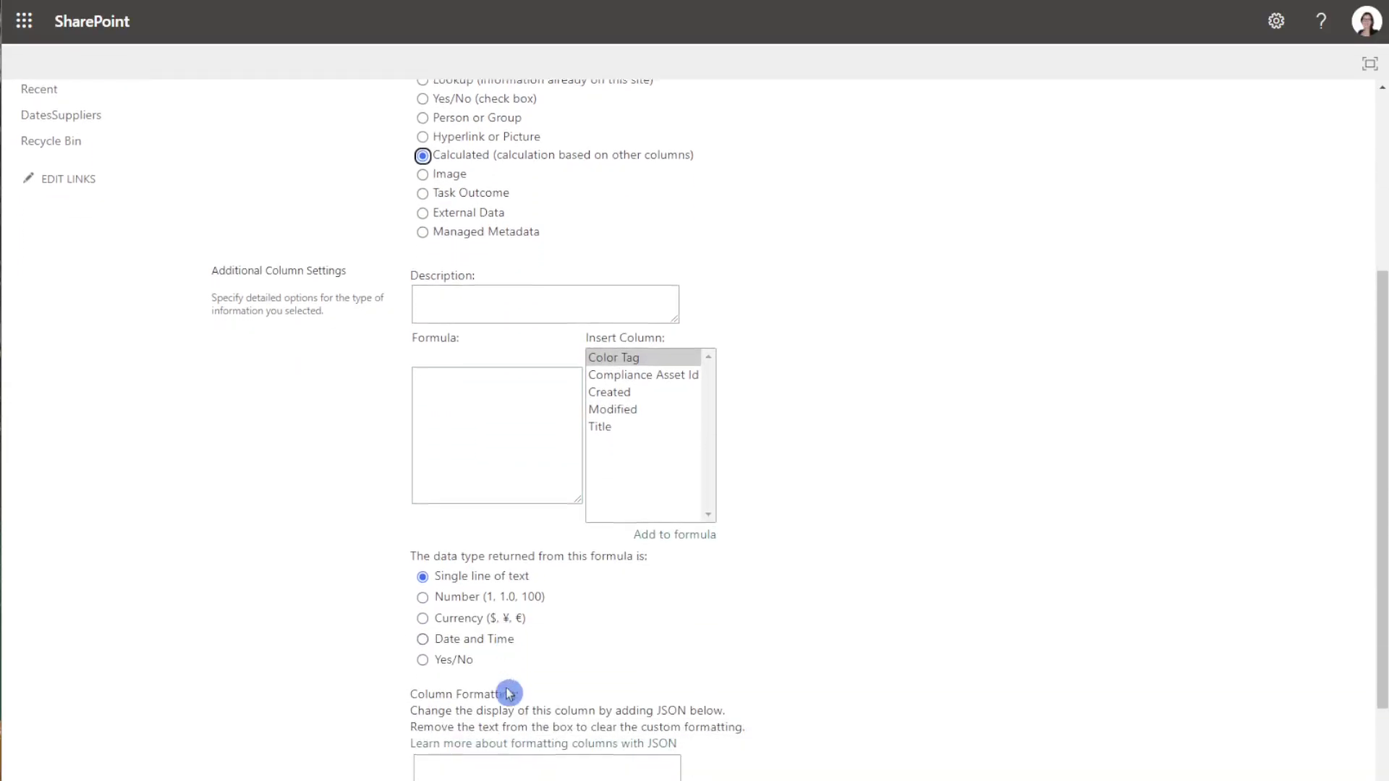
left_click(500, 392)
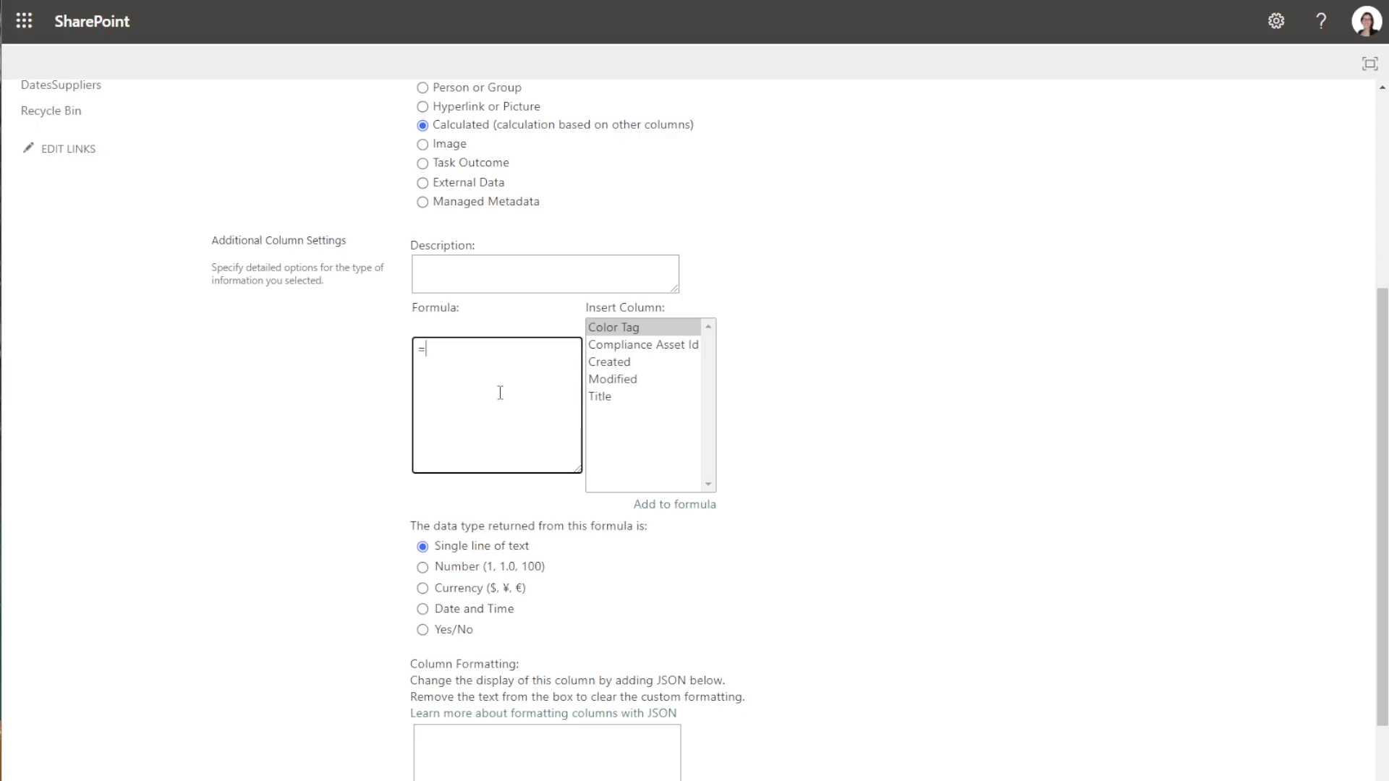
type("today()")
left_click(511, 496)
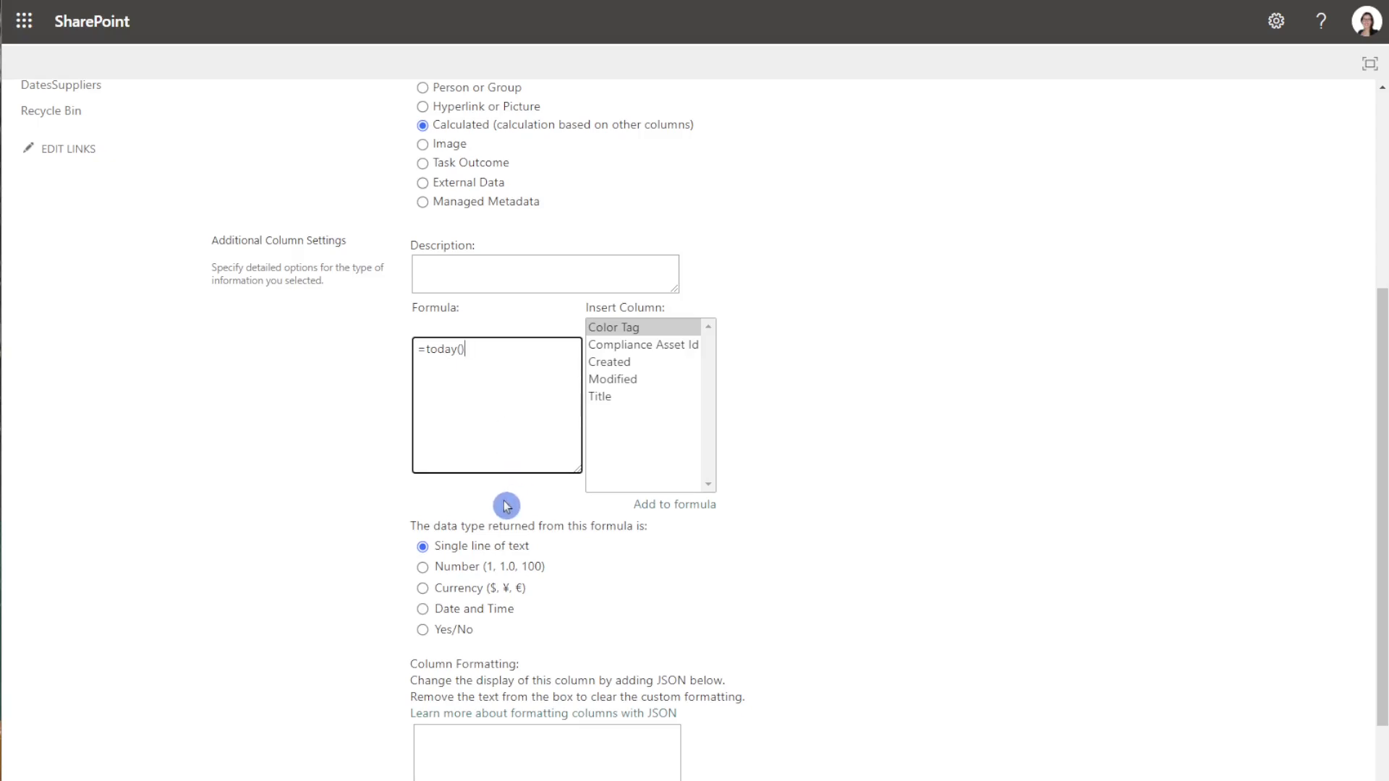
scroll(600, 582, "down", 1)
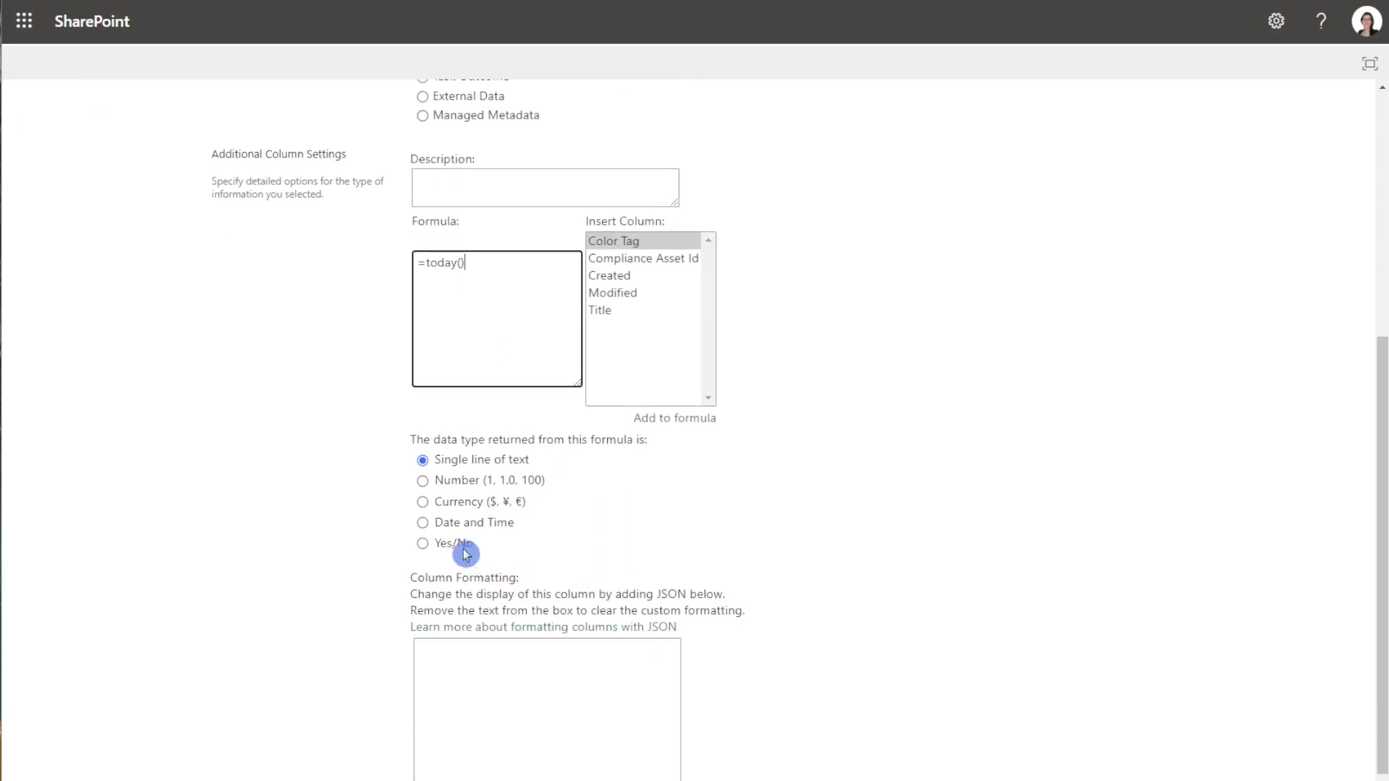
left_click(424, 524)
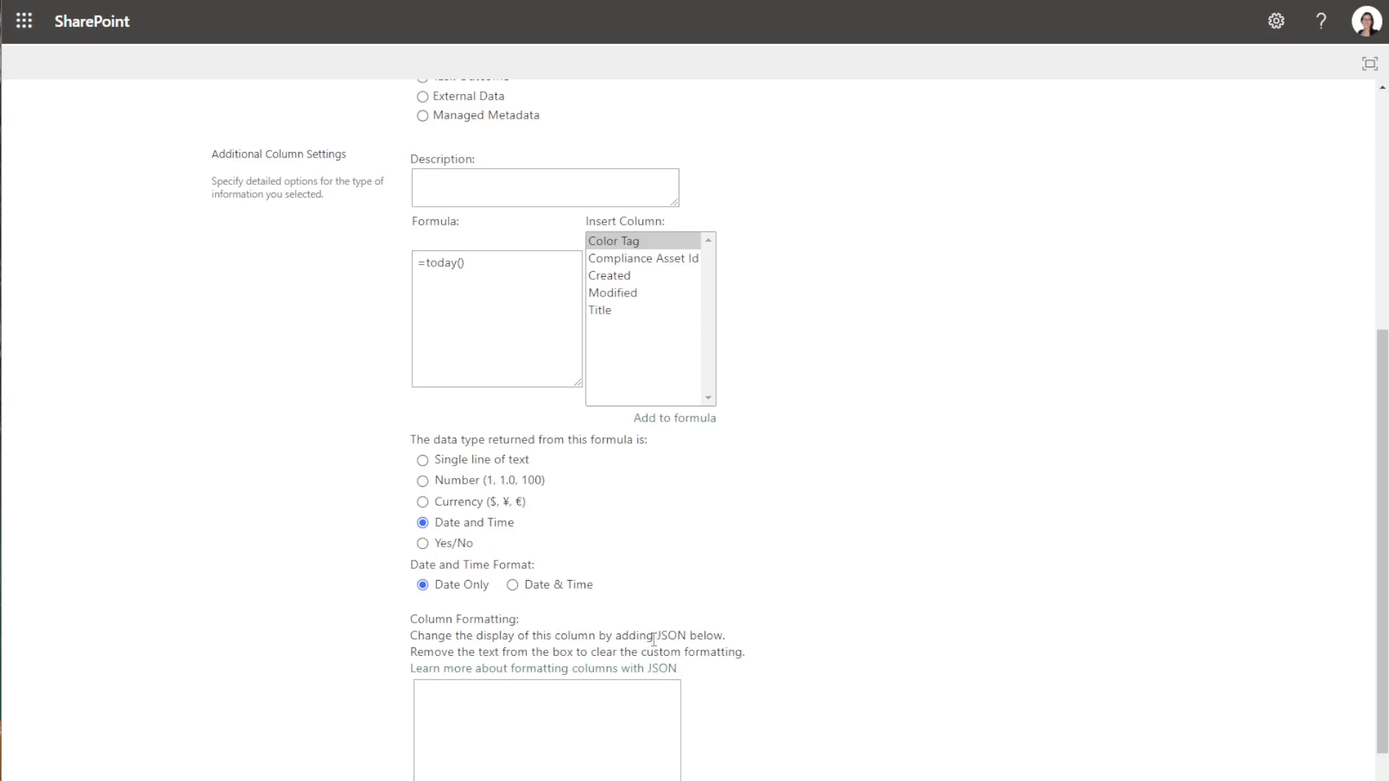
scroll(1089, 615, "down", 2)
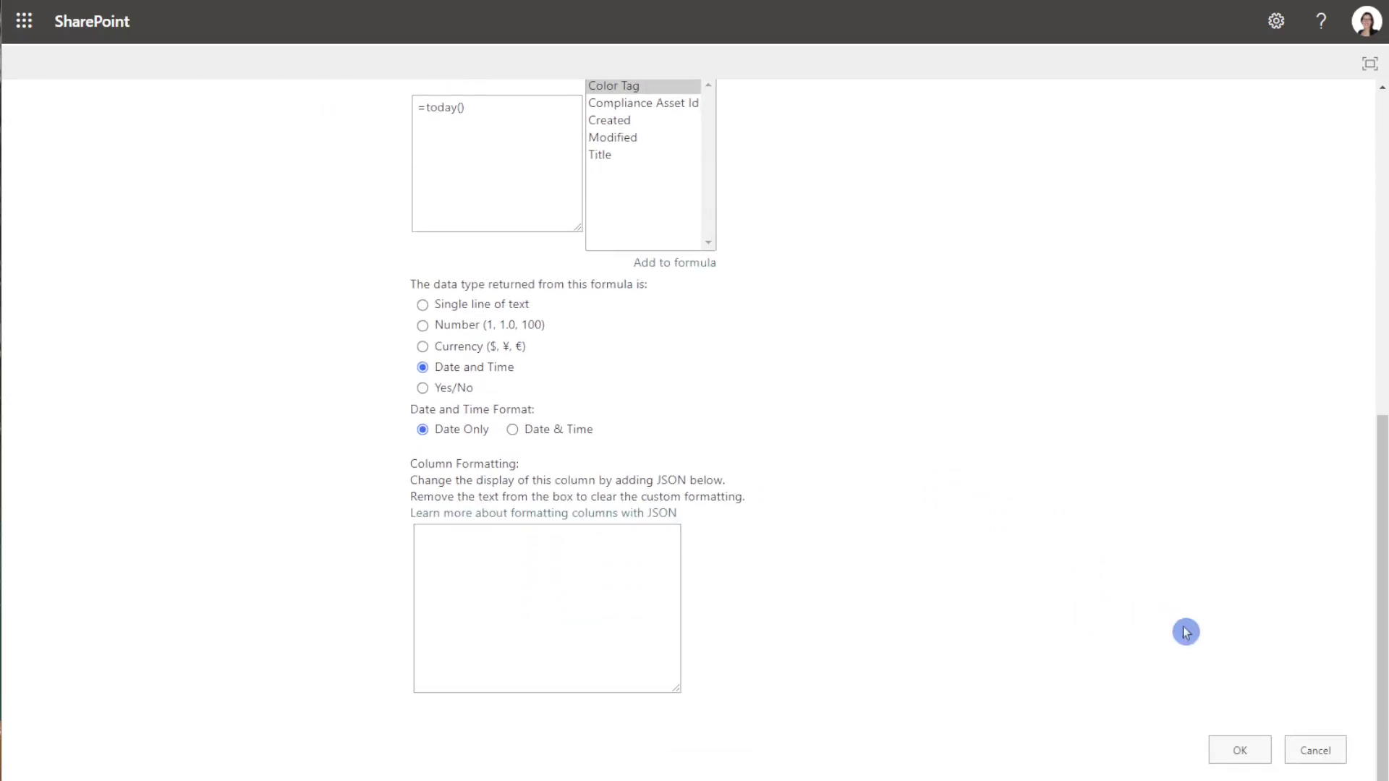
Save the Today column so every supplier shows 1/11/2024
left_click(1244, 745)
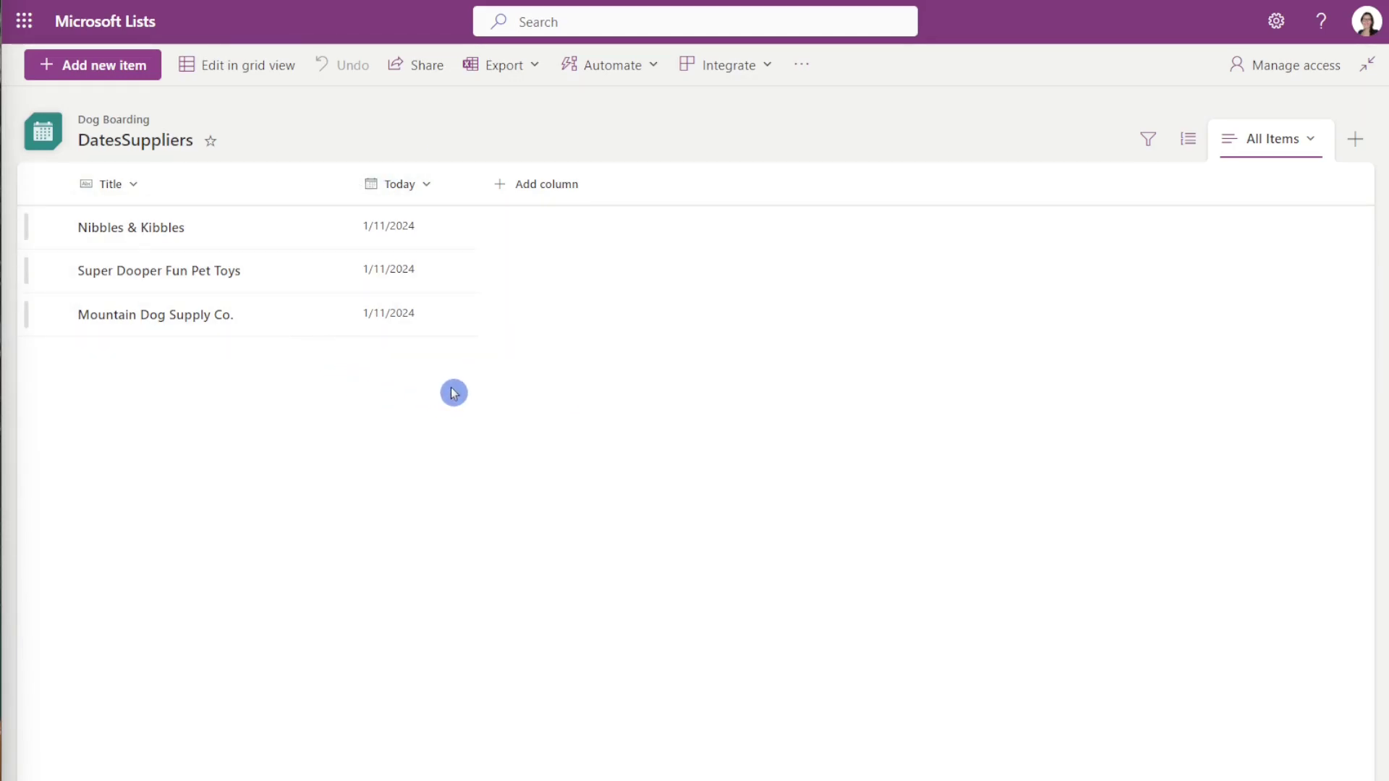
Start another column and go to the full column creation page via See all column types
left_click(565, 183)
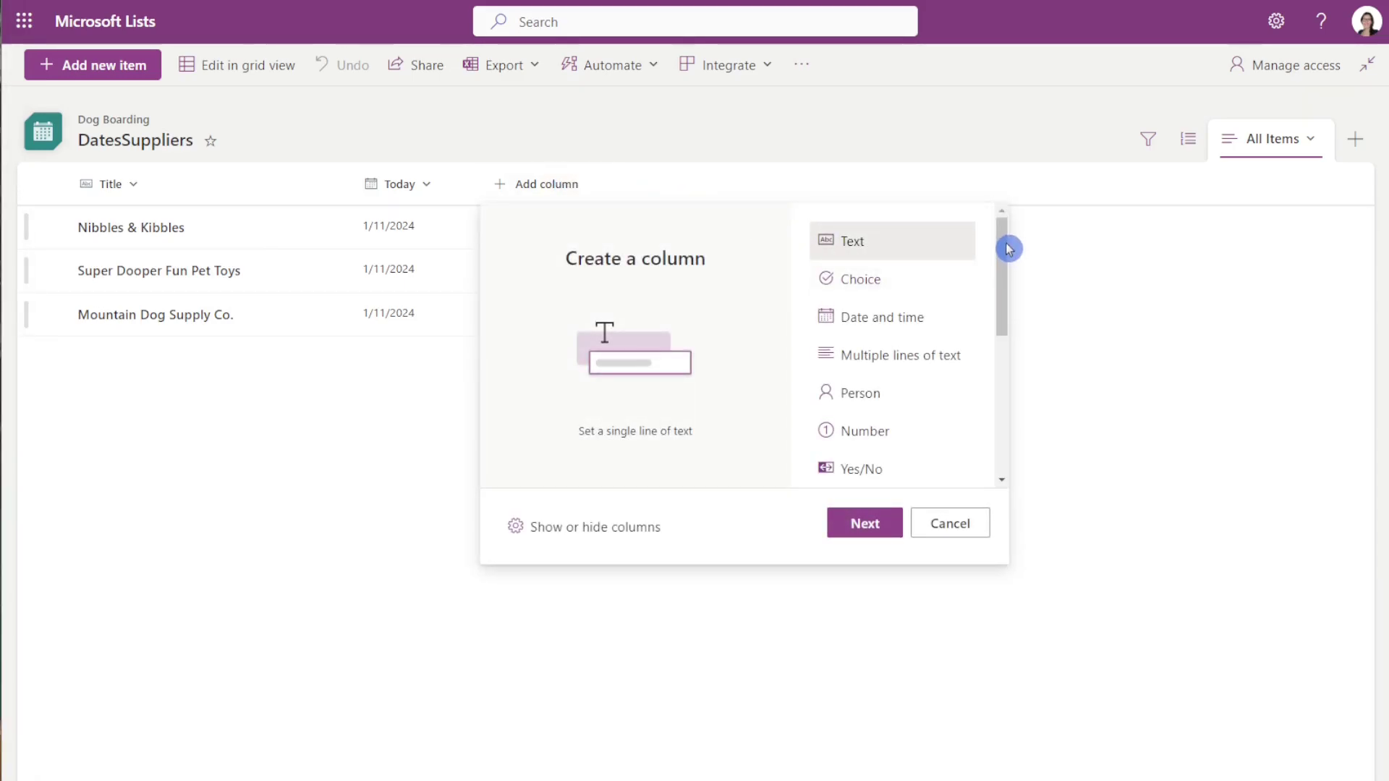
left_click_drag(1006, 242, 1003, 437)
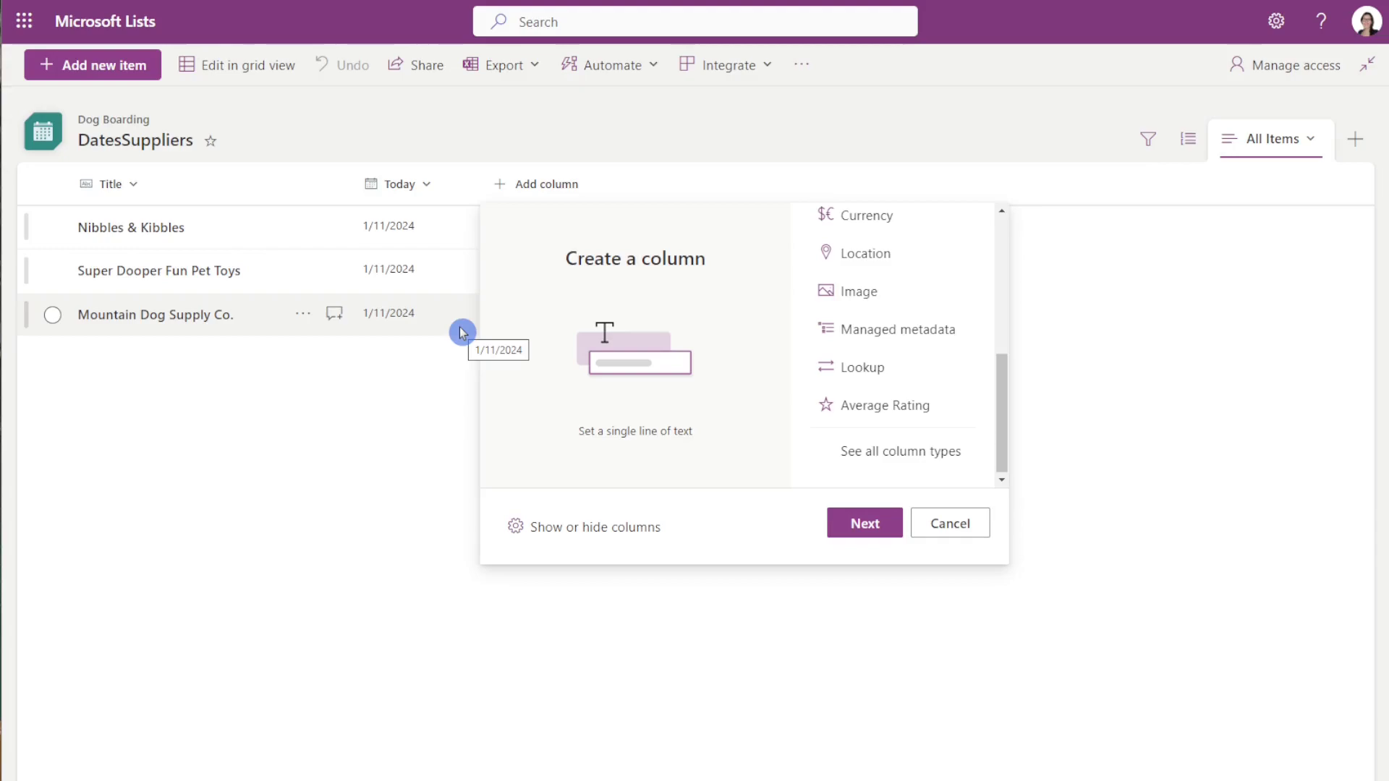
left_click(889, 458)
left_click(866, 522)
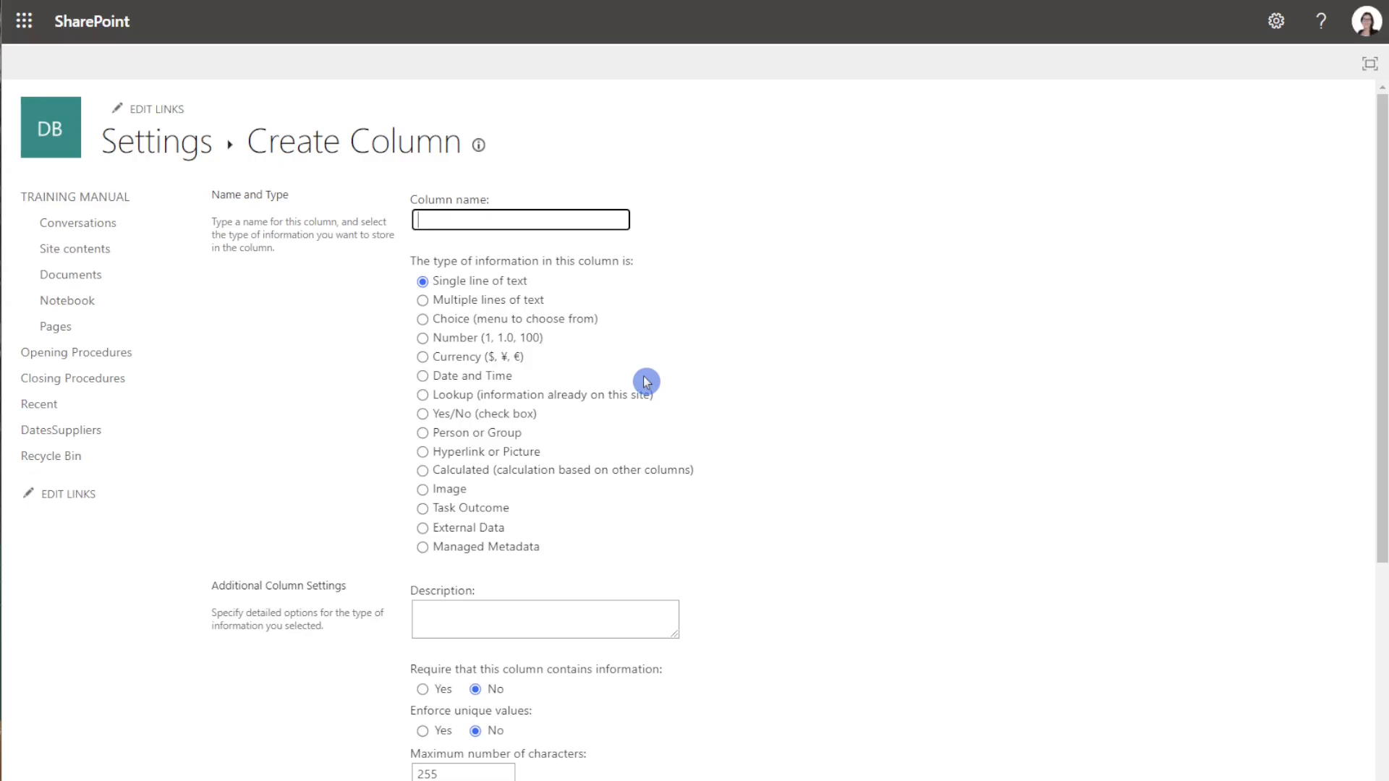
Name the column 1st Date and make it a Calculated column
type("1st Date")
left_click(424, 473)
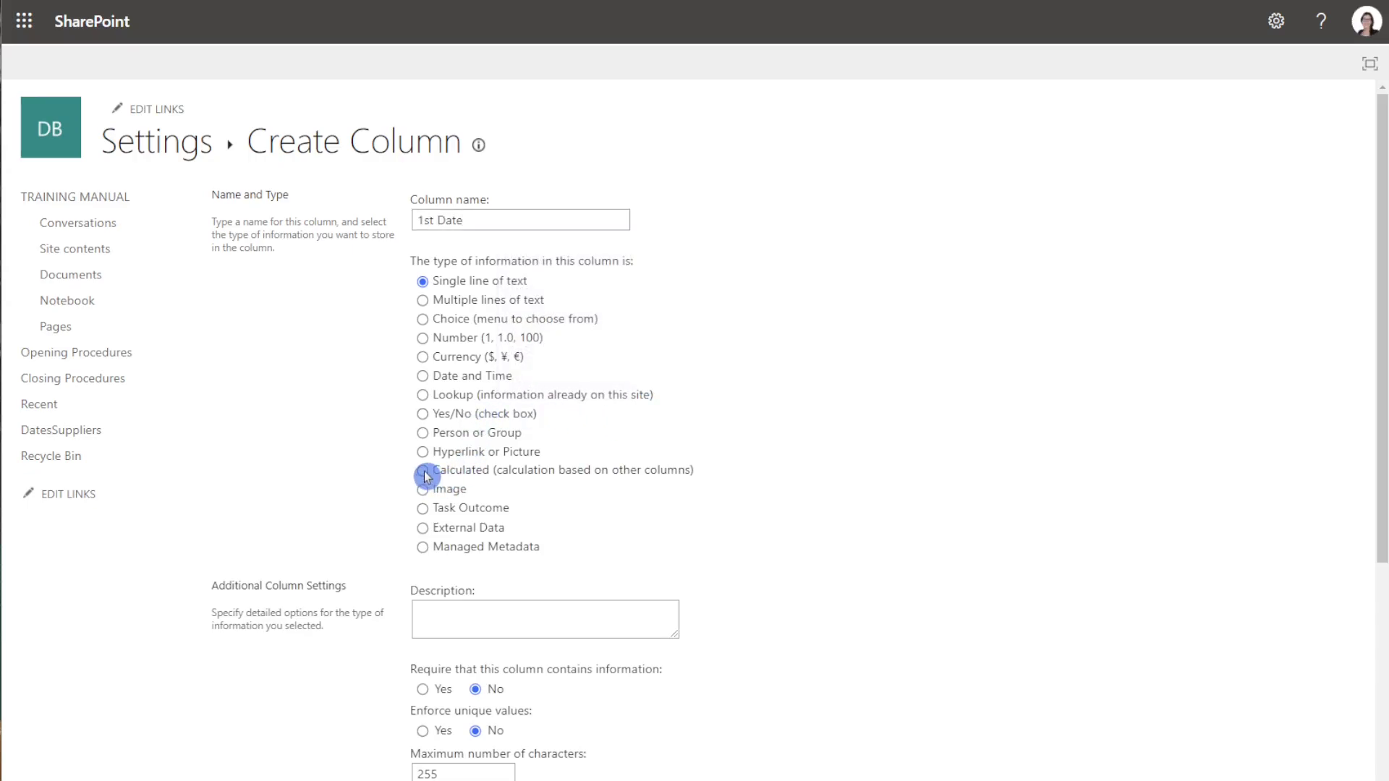
scroll(843, 539, "down", 2)
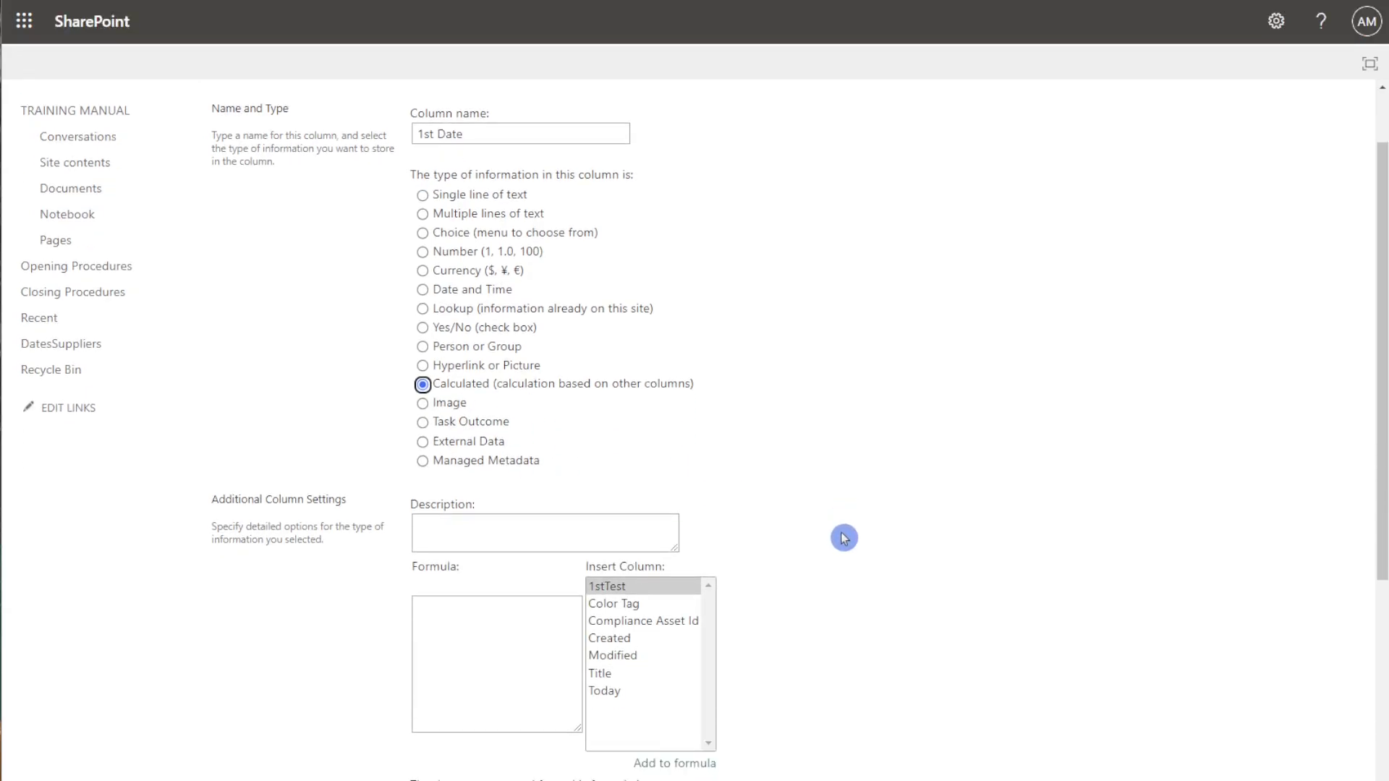
scroll(842, 539, "down", 3)
left_click(466, 481)
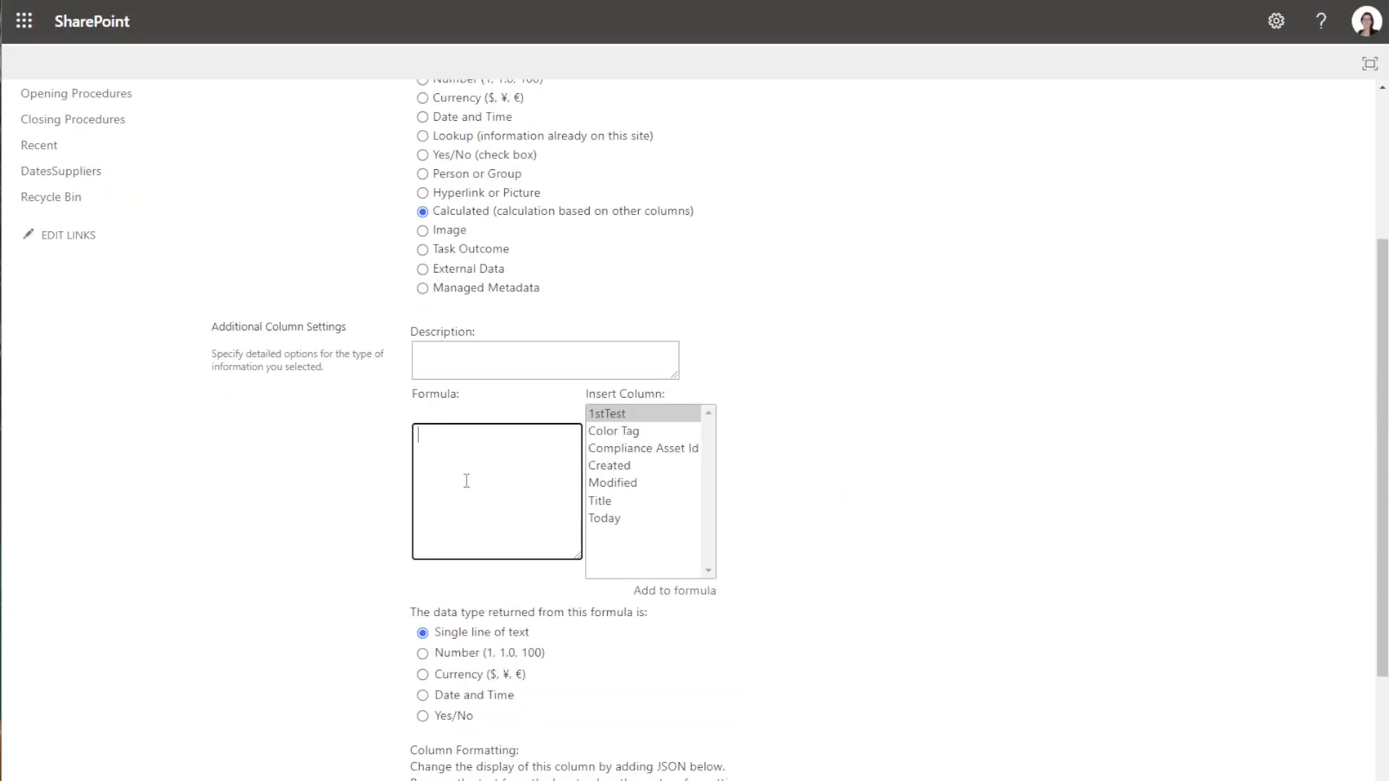
Write the formula =DATE(YEAR([Today]),MONTH([Today]),1), inserting the Today column twice
type("=DATE(YEAR")
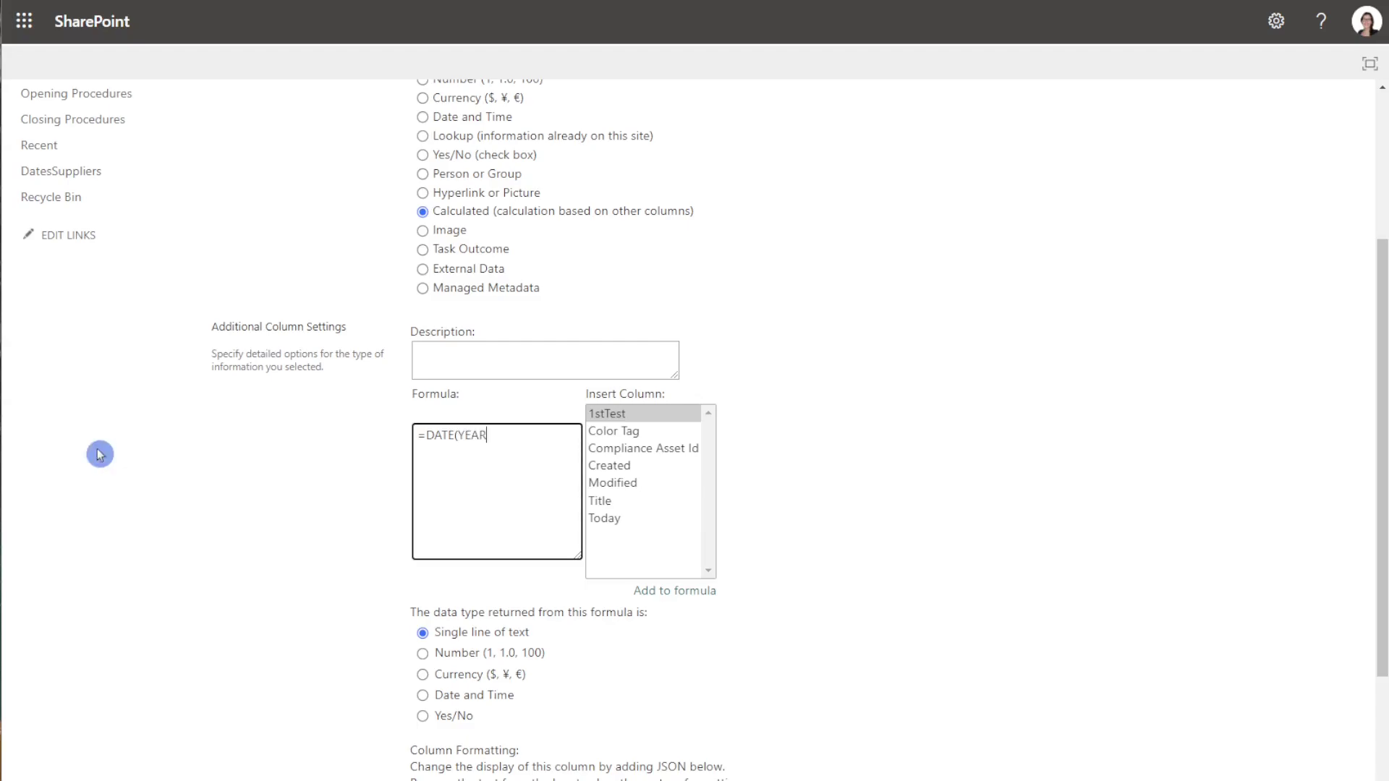
type("(")
left_click(614, 519)
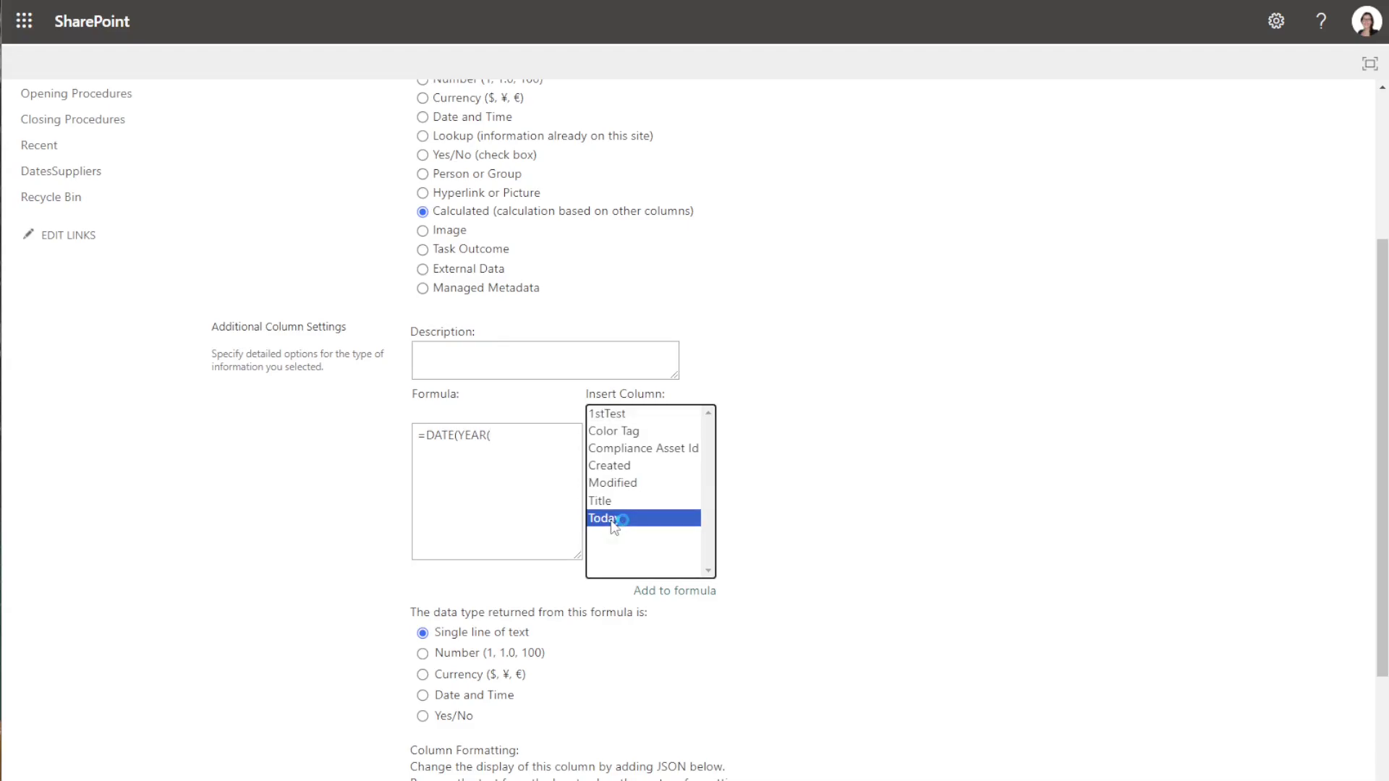
double_click(613, 519)
left_click(536, 437)
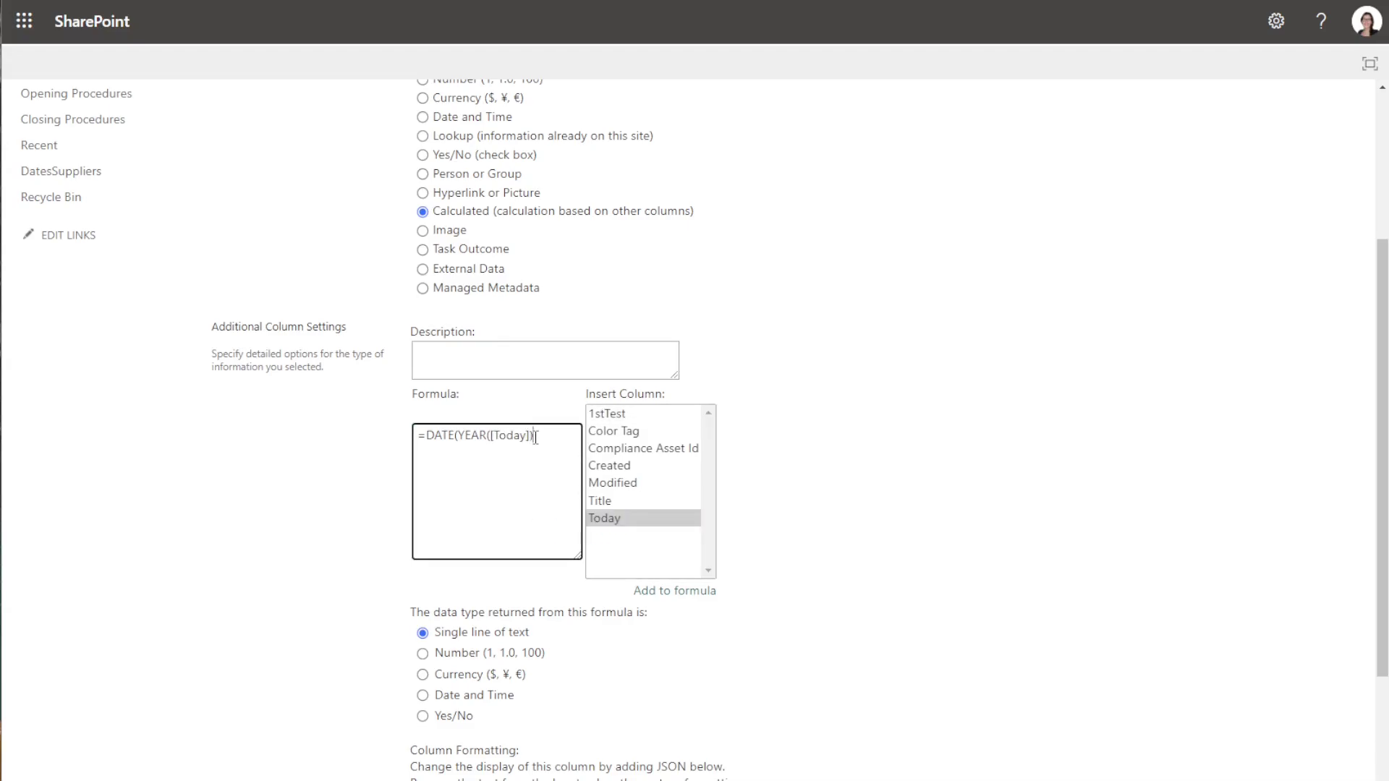
type("),MONTH")
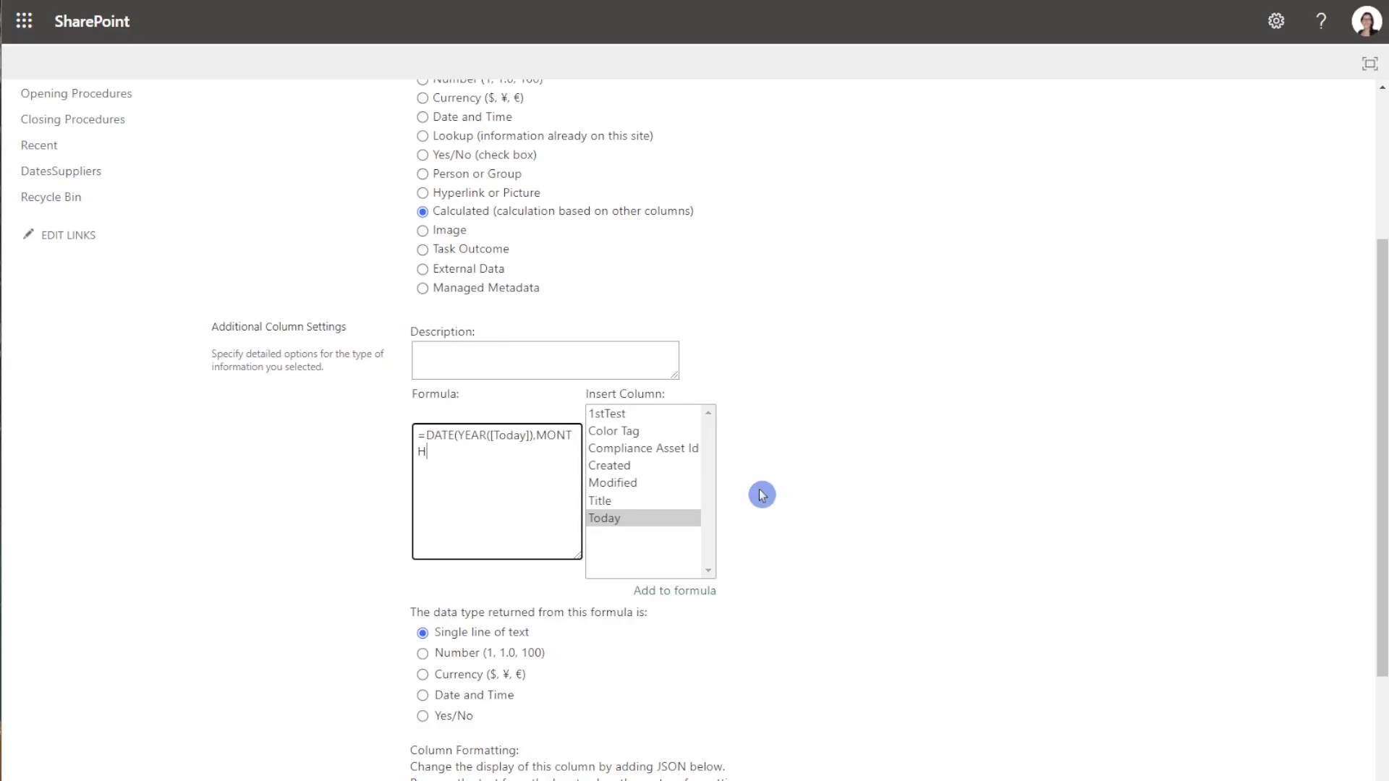
type("(")
double_click(630, 520)
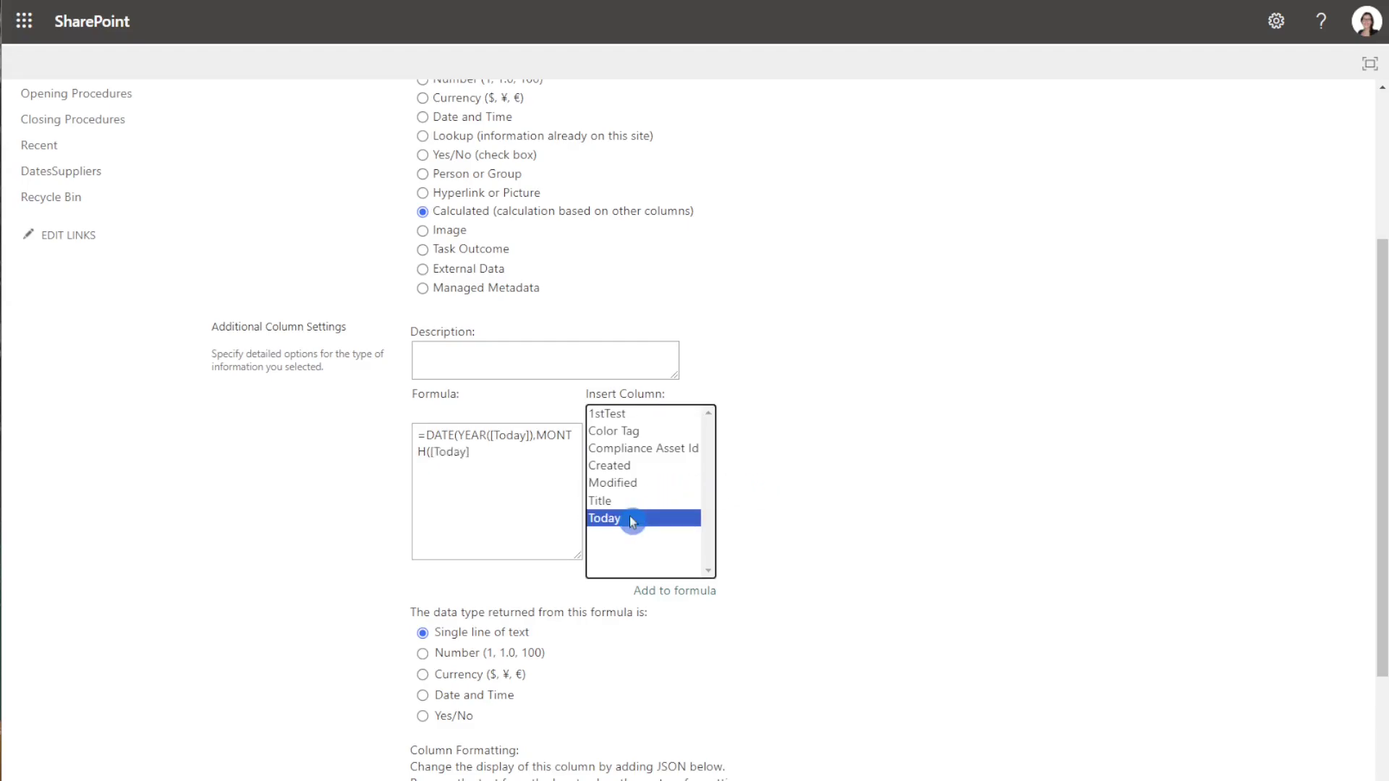
left_click(545, 480)
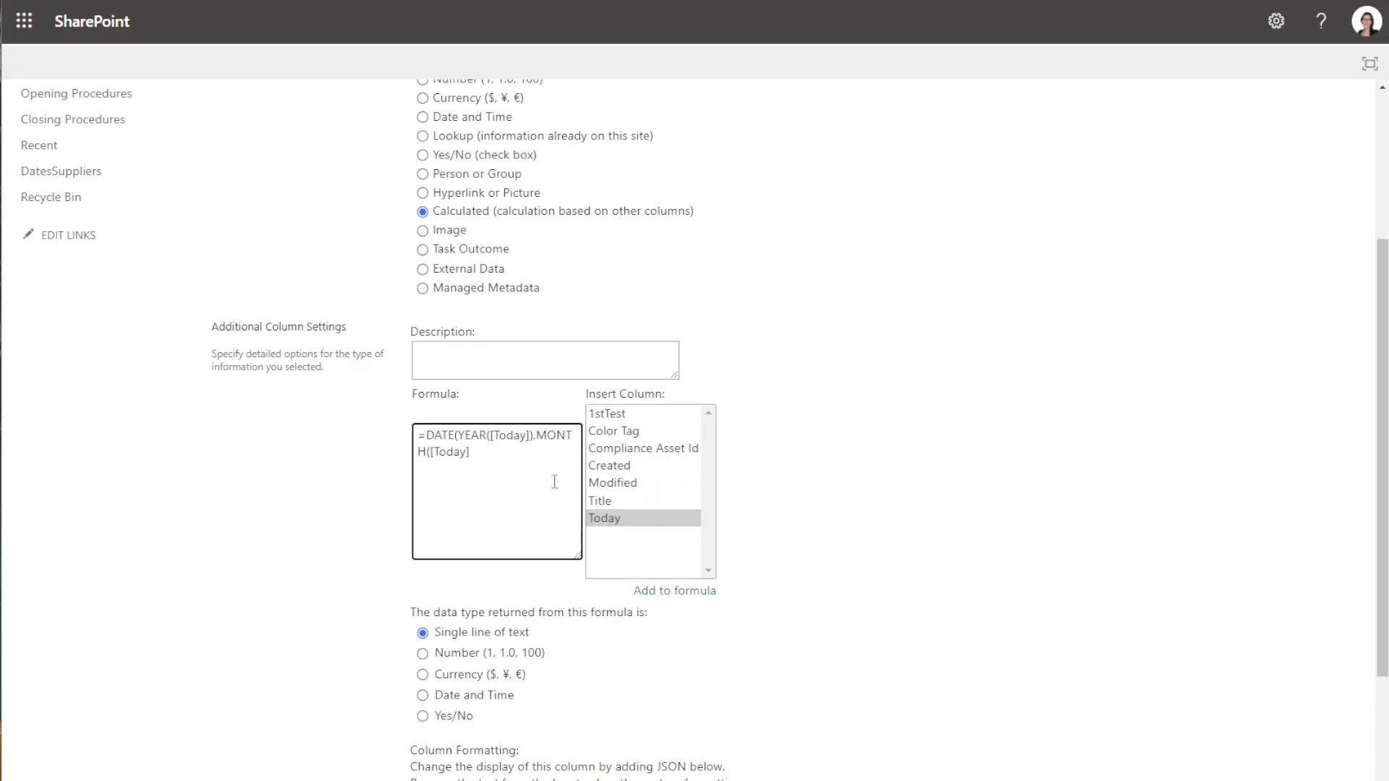
type("),1")
scroll(565, 593, "down", 2)
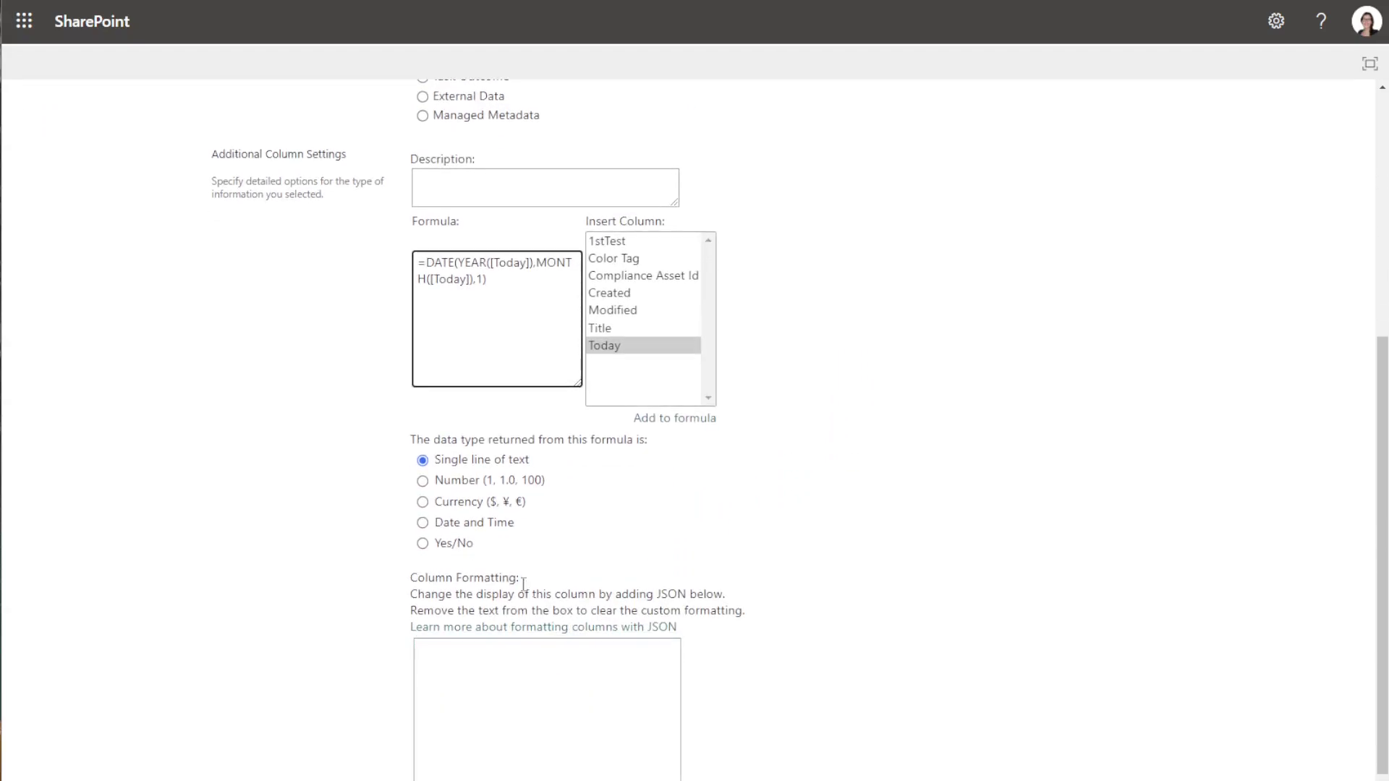
Set the return type to Date and Time, Date Only, and save the 1st Date column
left_click(423, 523)
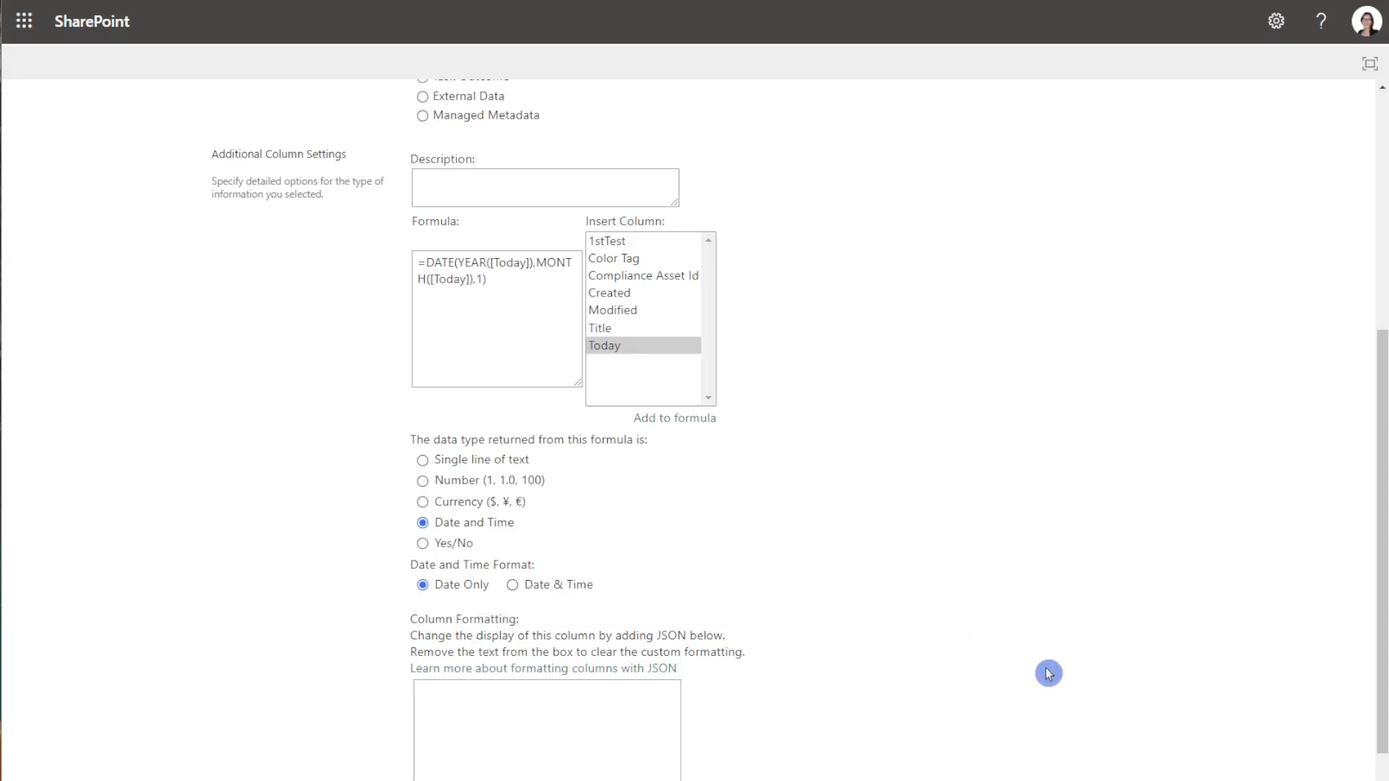
scroll(1049, 671, "down", 2)
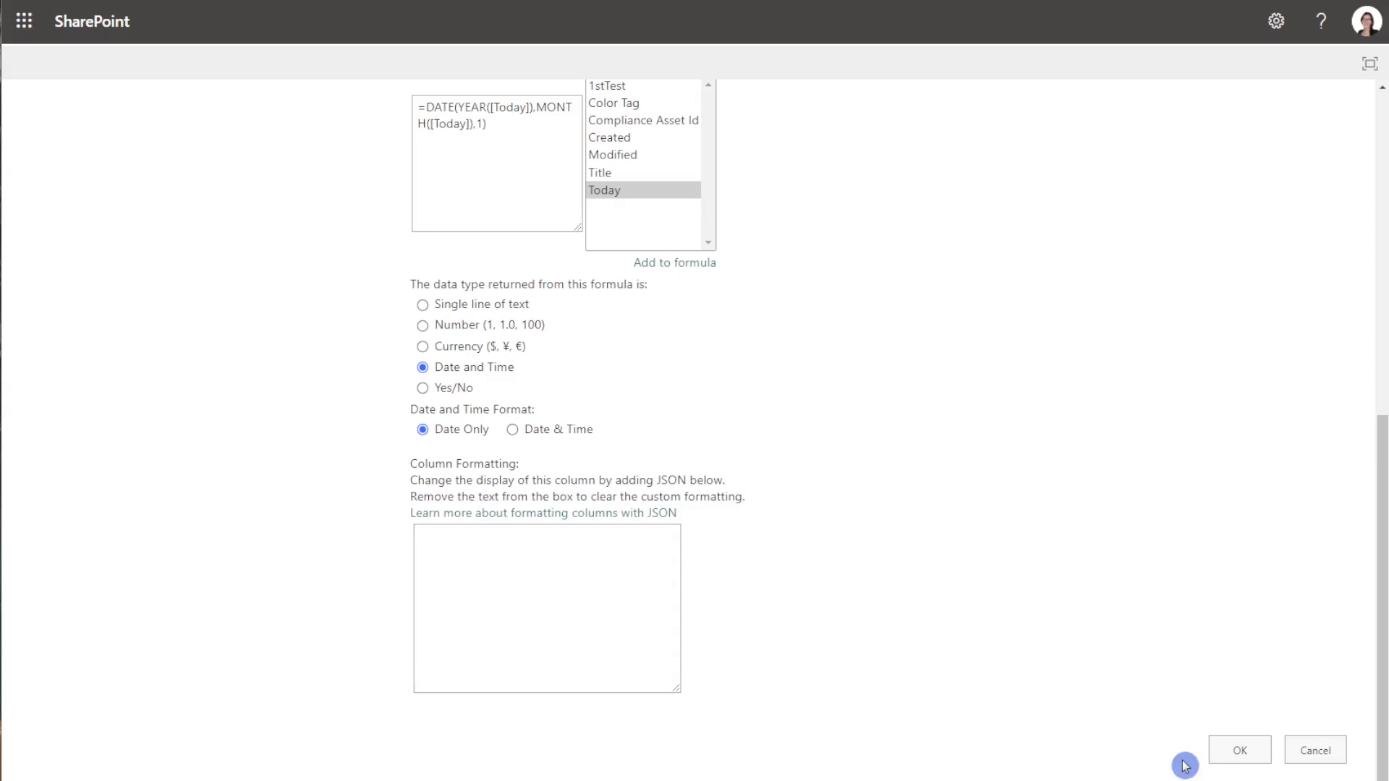
left_click(1241, 749)
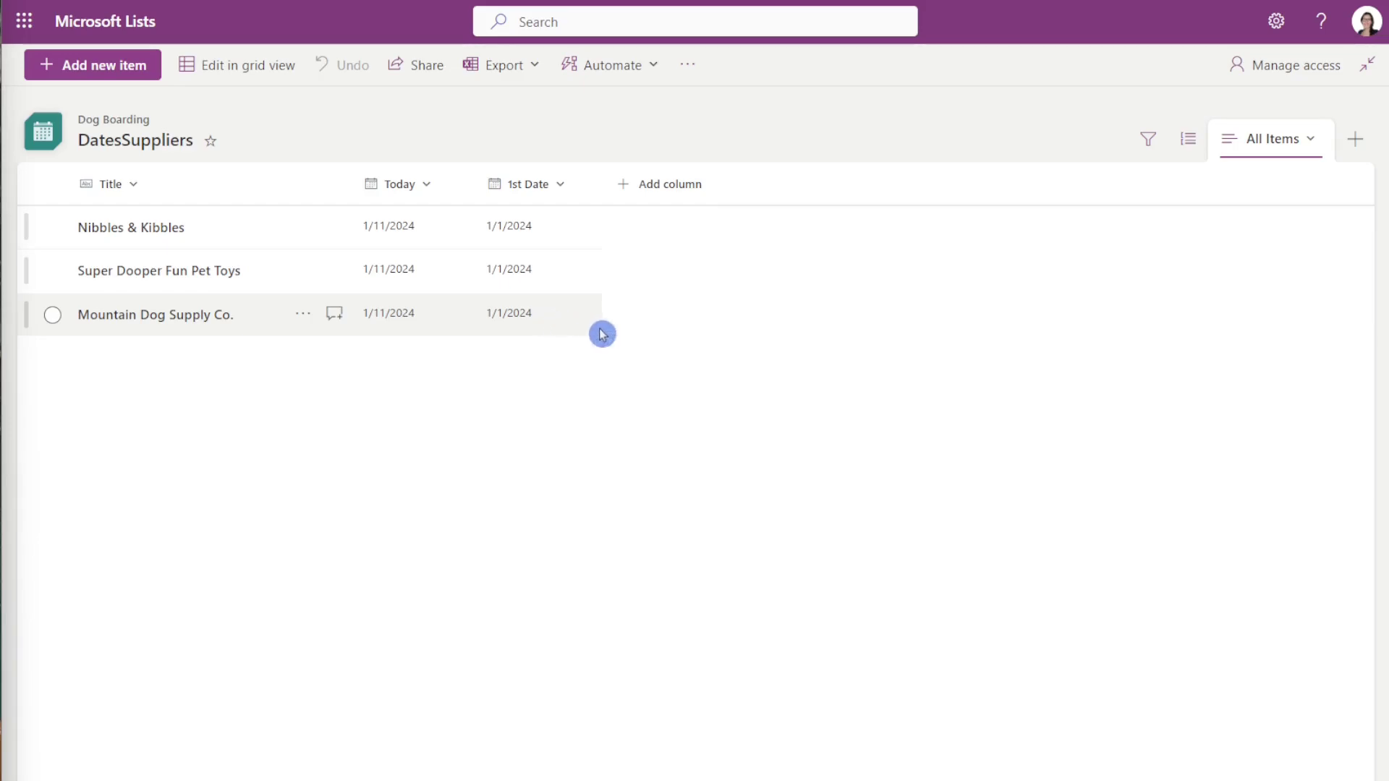
Start adding a third column to the DatesSuppliers list
left_click(682, 191)
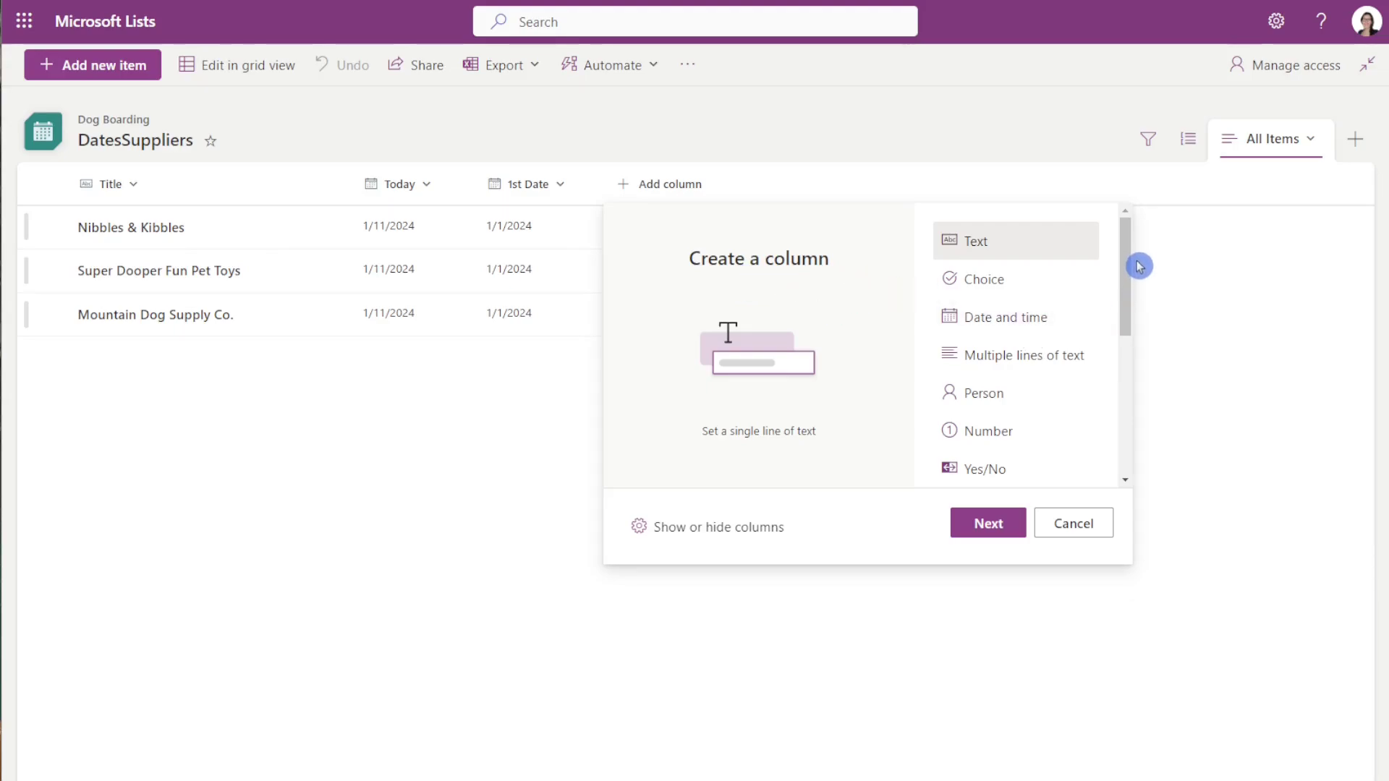
Go to the full column creation page through See all column types
left_click_drag(1128, 262, 1120, 404)
left_click(1047, 451)
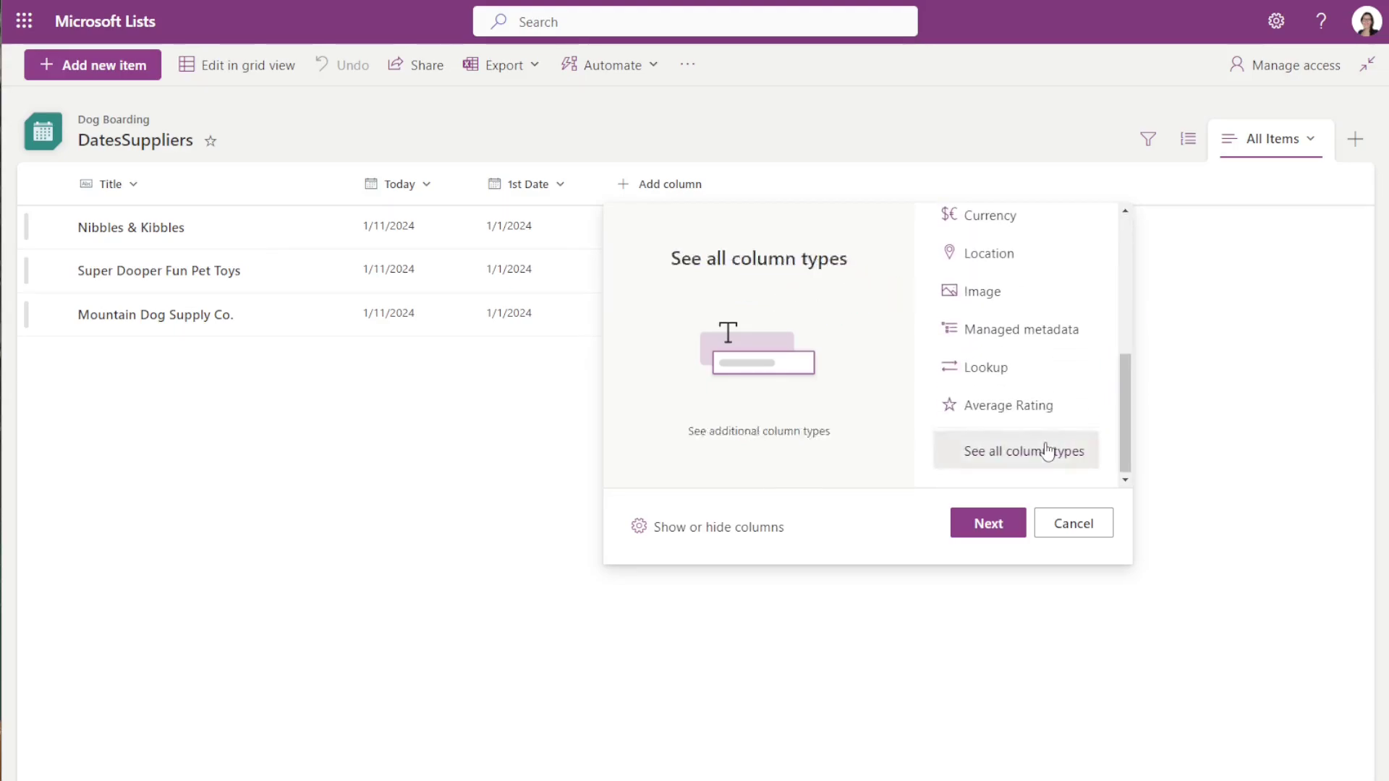
left_click(988, 524)
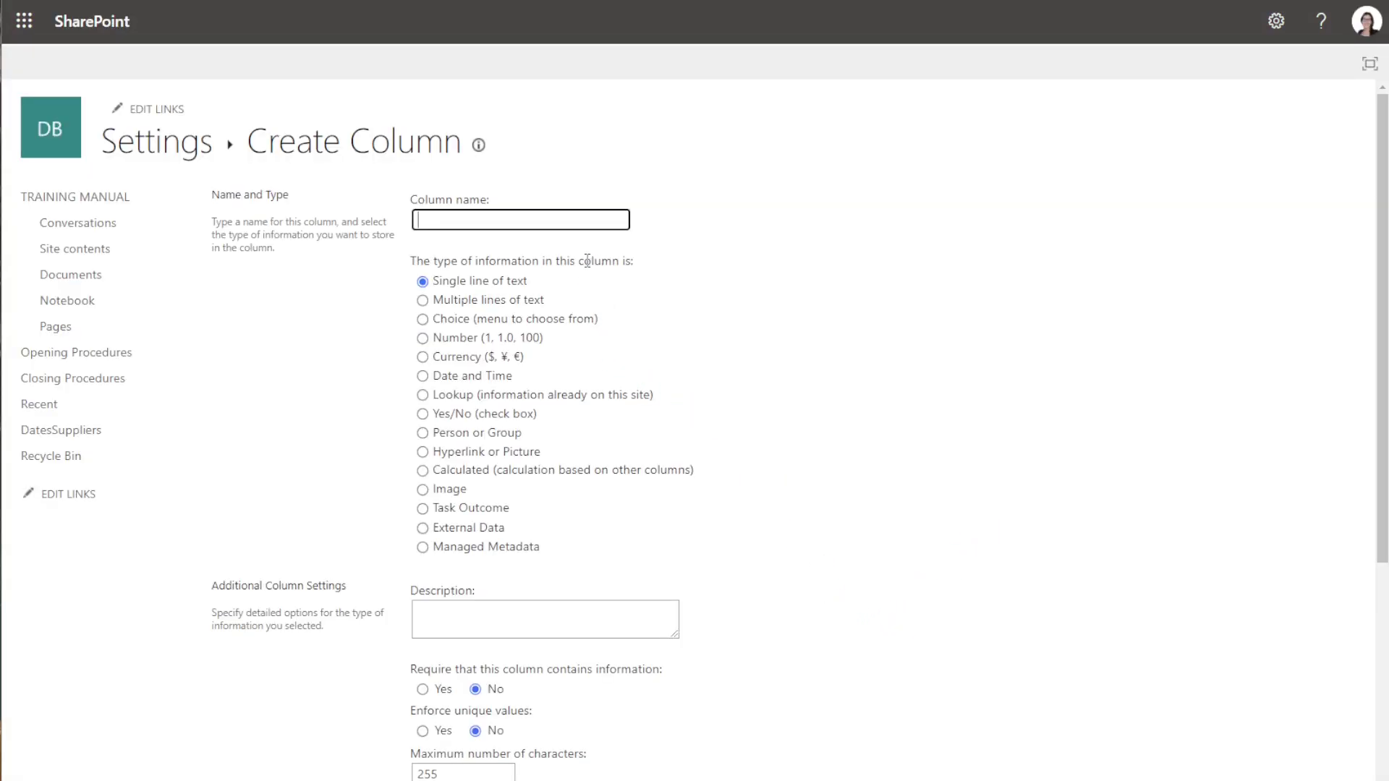
Name the column LastDay, make it Calculated, and paste in the first-of-month formula
type("LastDay")
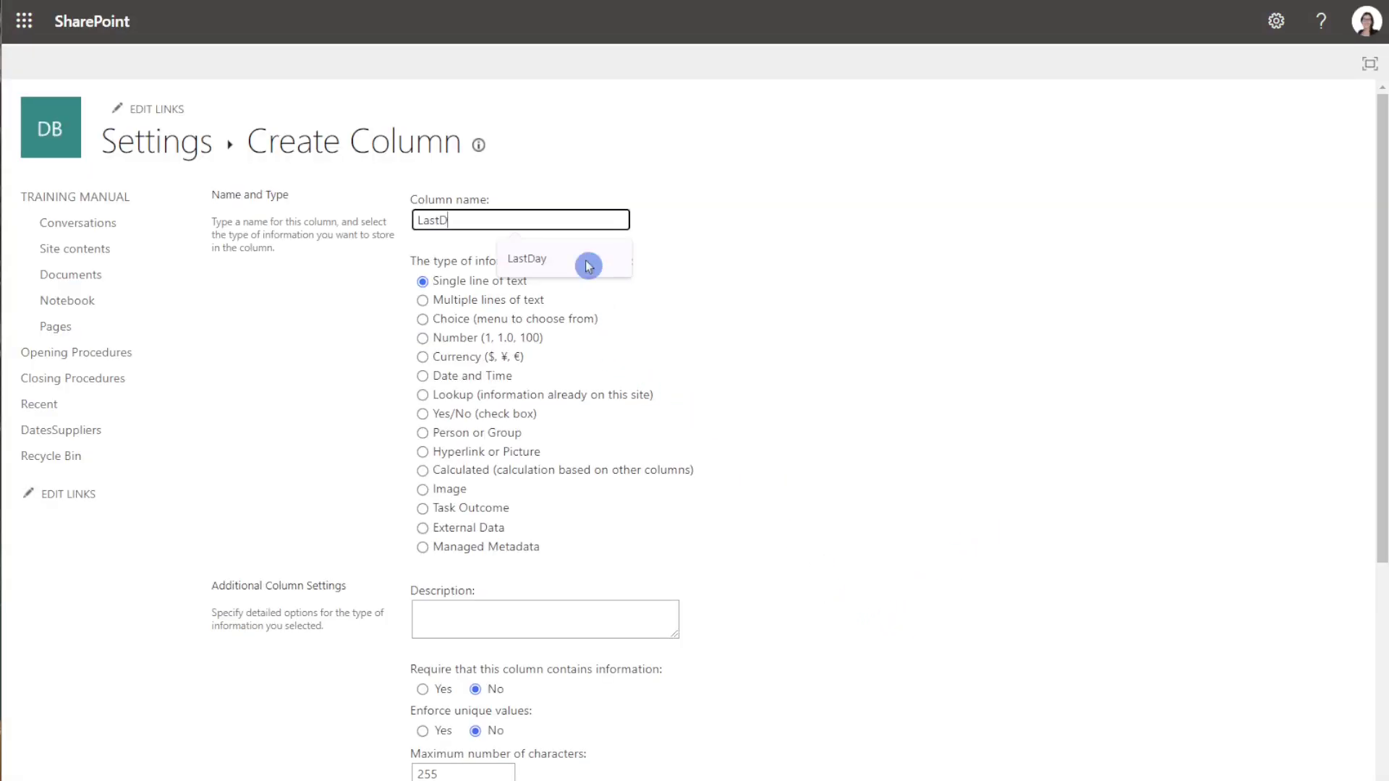
left_click(424, 471)
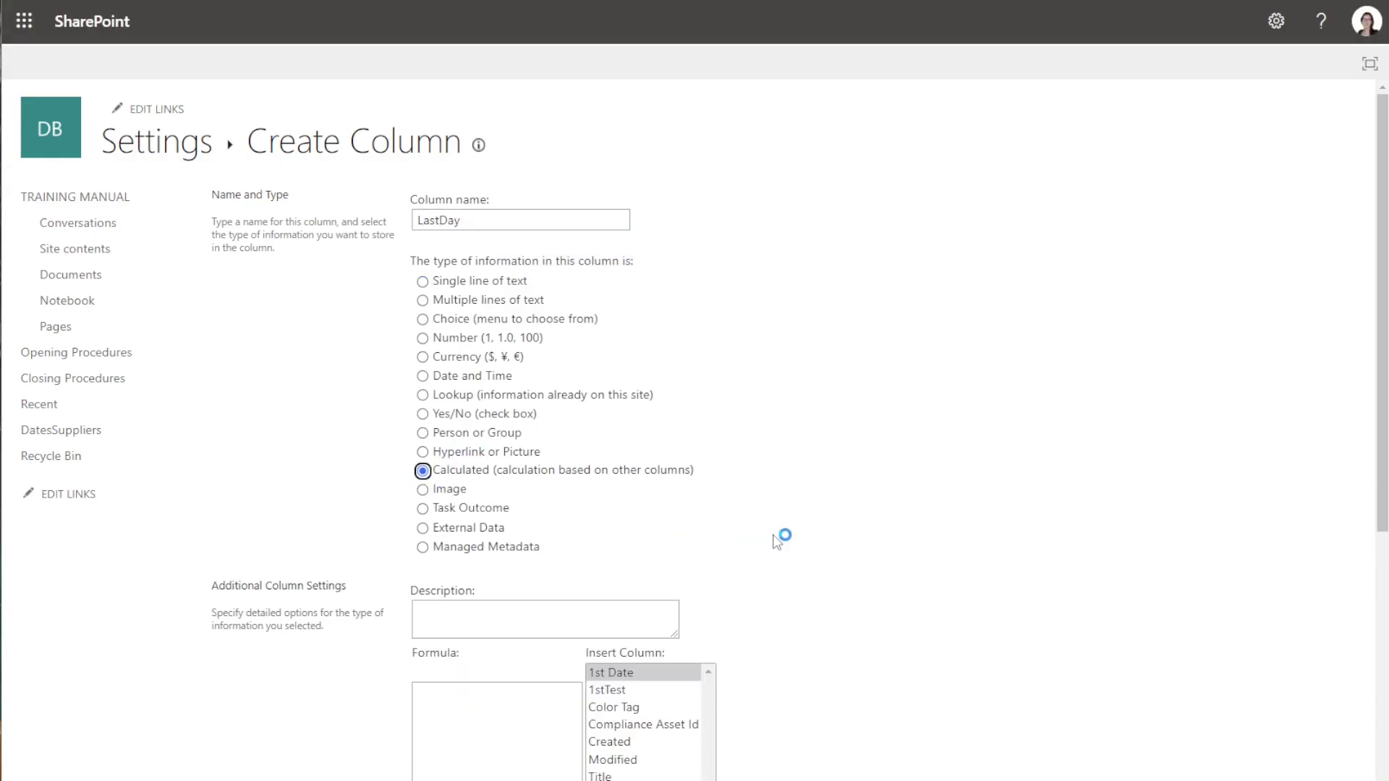
scroll(774, 536, "down", 5)
left_click(435, 397)
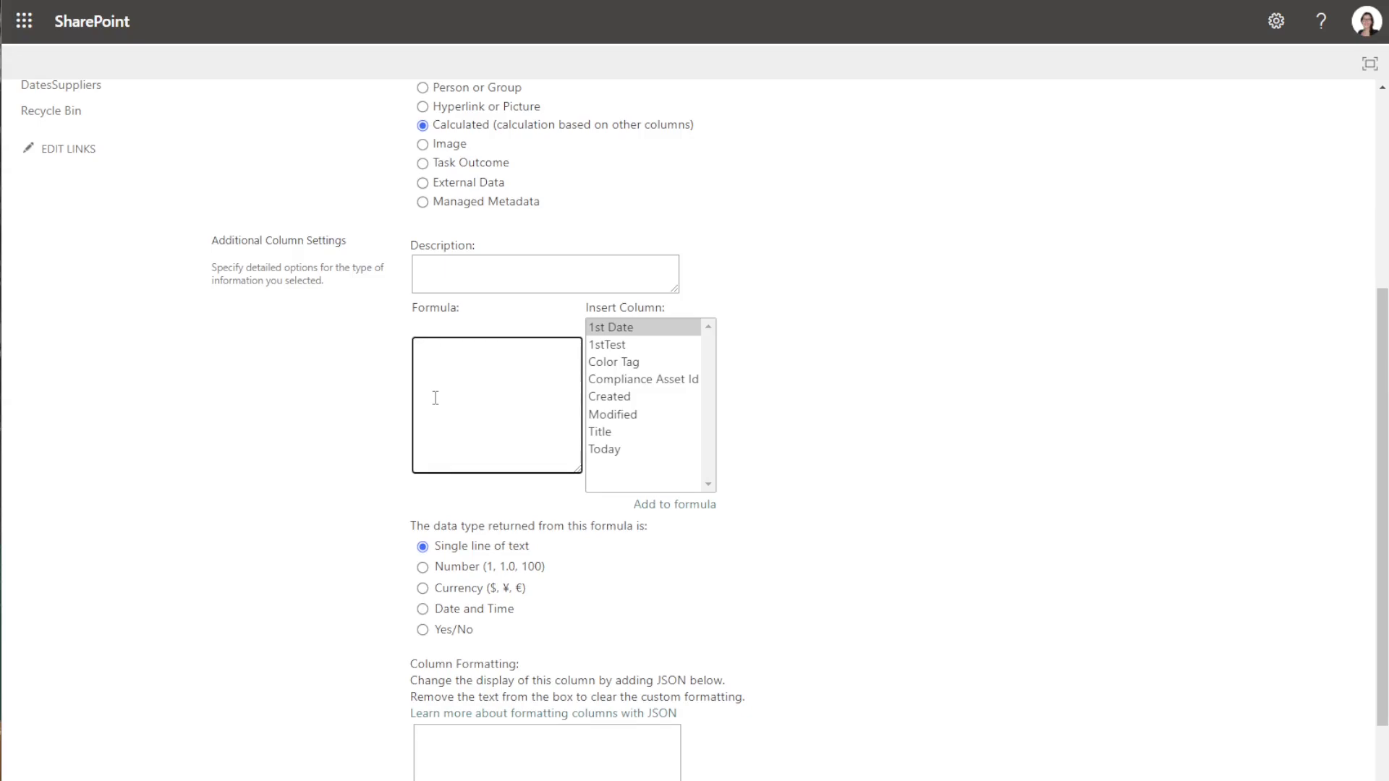
type("=DATE(YEAR(Today),MONTH(Today),1)")
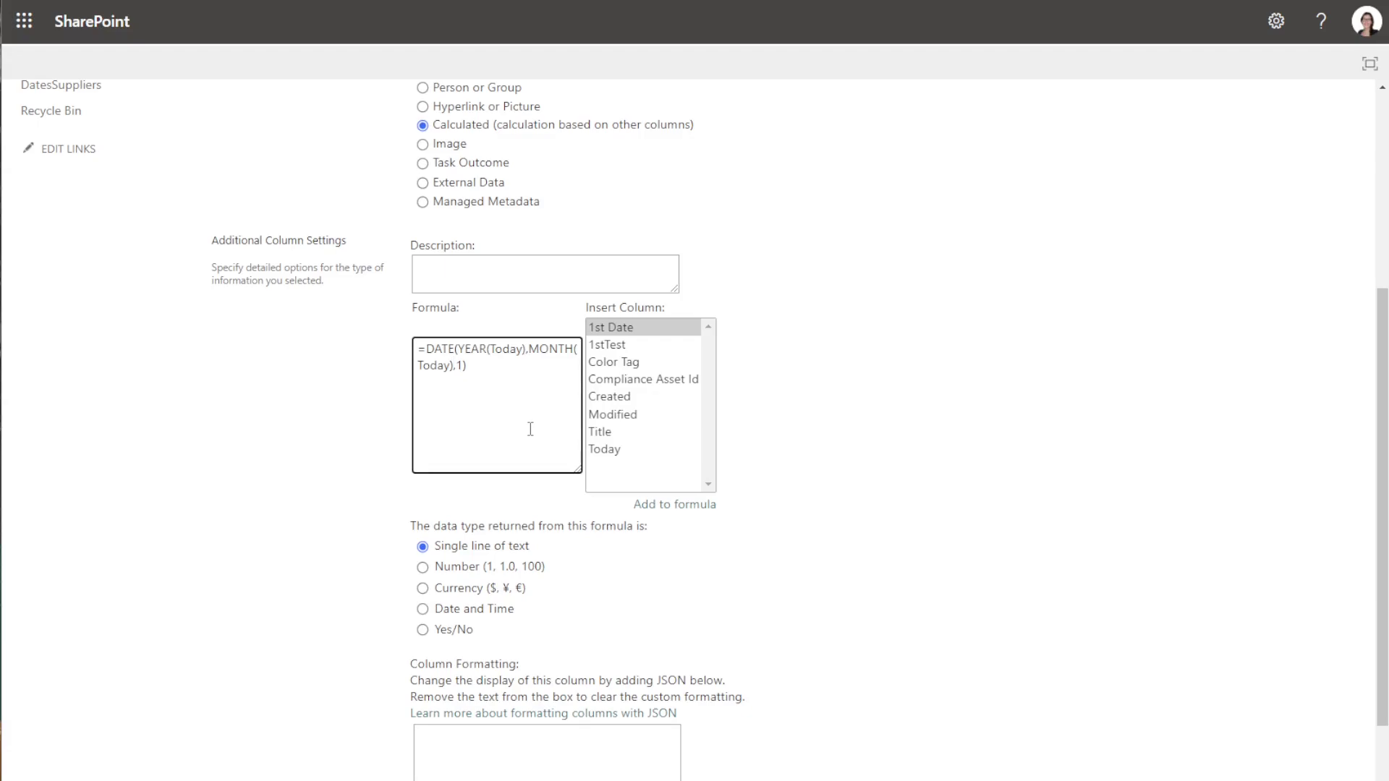
Edit the formula to =DATE(YEAR(Today),MONTH(Today)+1,1)-1
left_click_drag(530, 351, 564, 351)
left_click(453, 365)
type("+1")
type("-1")
left_click(978, 478)
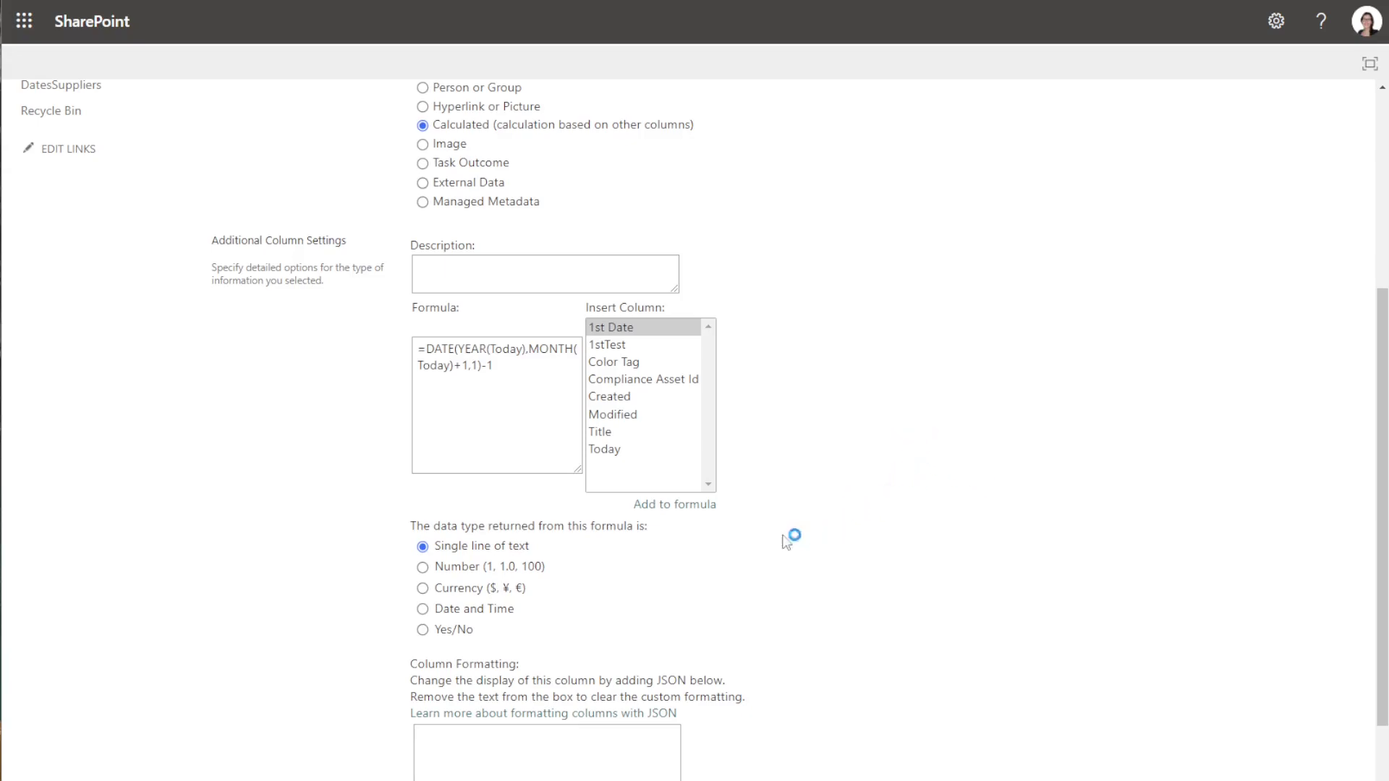
Set the return type to Date and Time, Date Only, and save the LastDay column
left_click(446, 616)
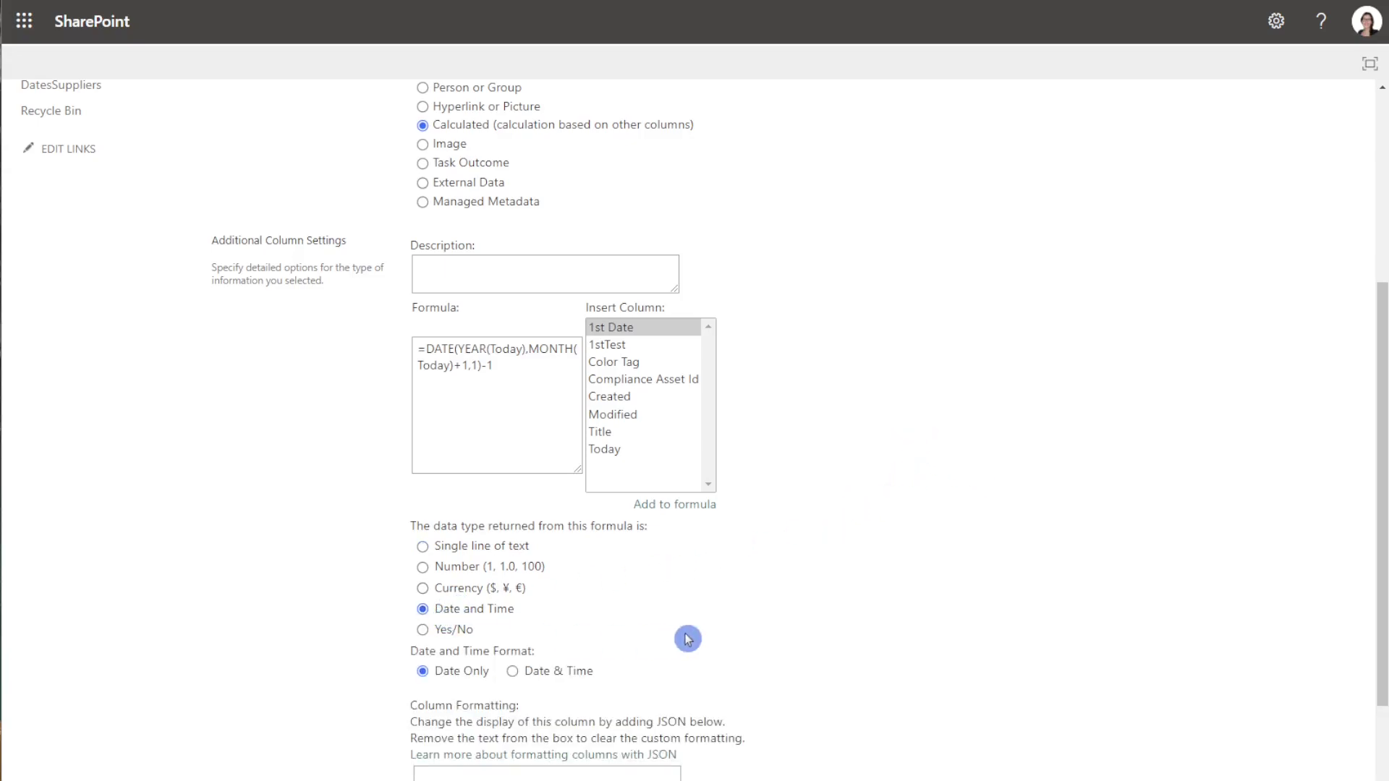
scroll(1142, 597, "down", 1)
scroll(1172, 592, "down", 2)
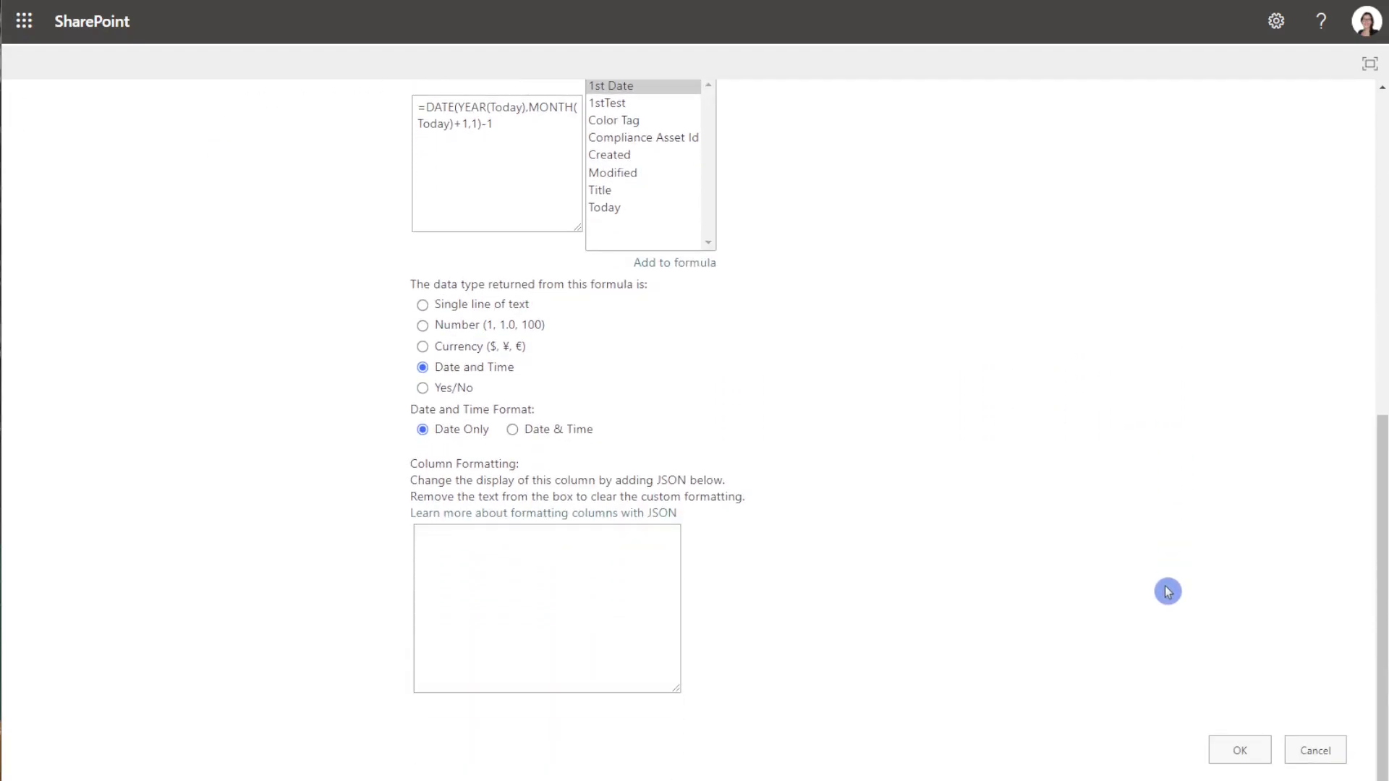
left_click(1236, 754)
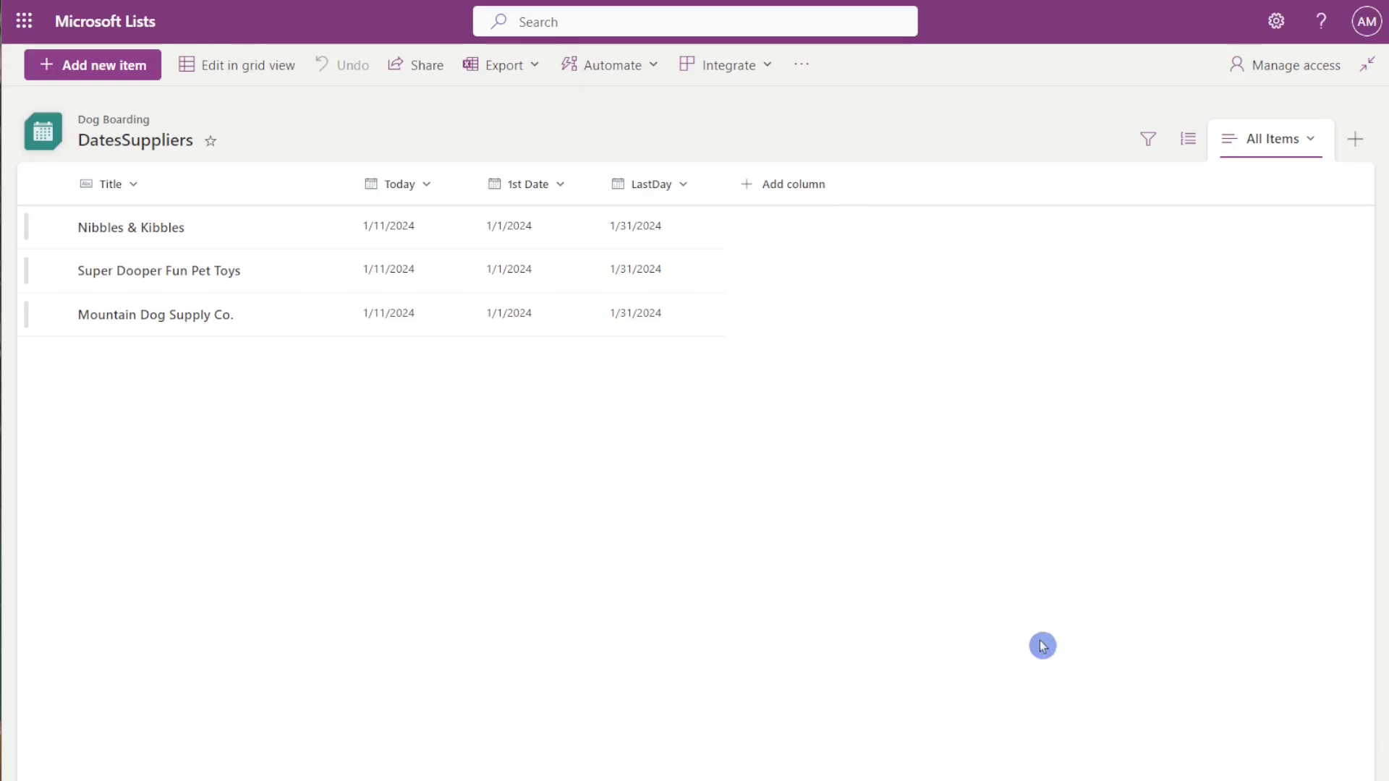